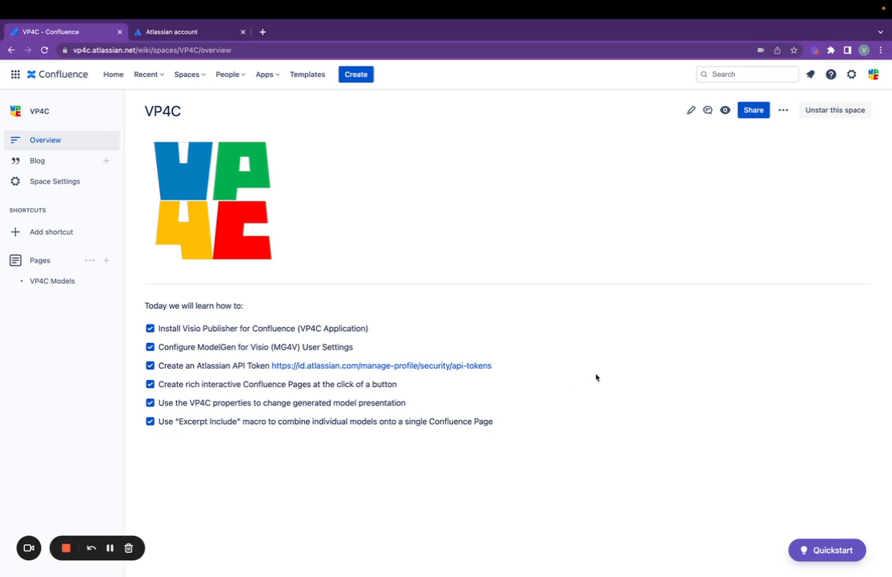
# - Untick 'Install Visio Publisher for Confluence' on the VP4C space overview checklist
pyautogui.click(149, 328)
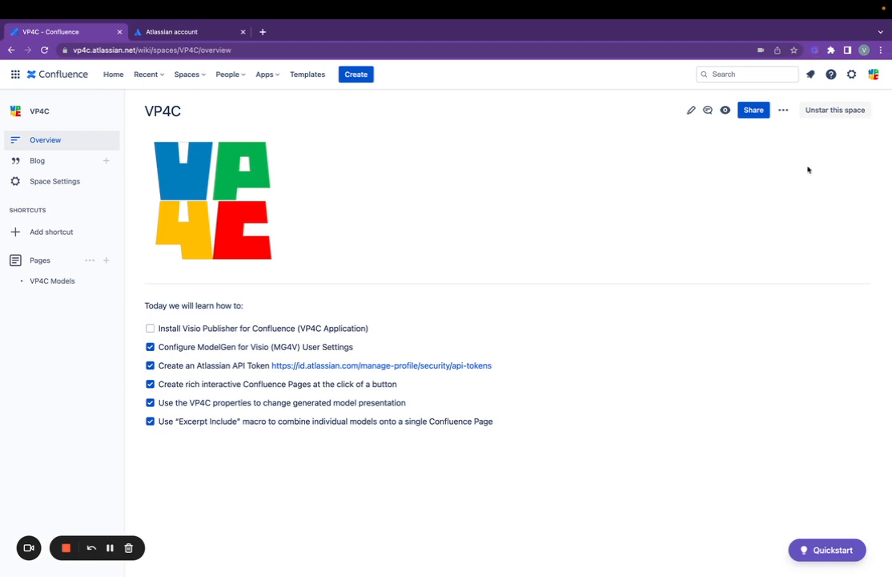
# - From site settings, search Find new apps in the Marketplace for 'visio publisher'
pyautogui.click(852, 77)
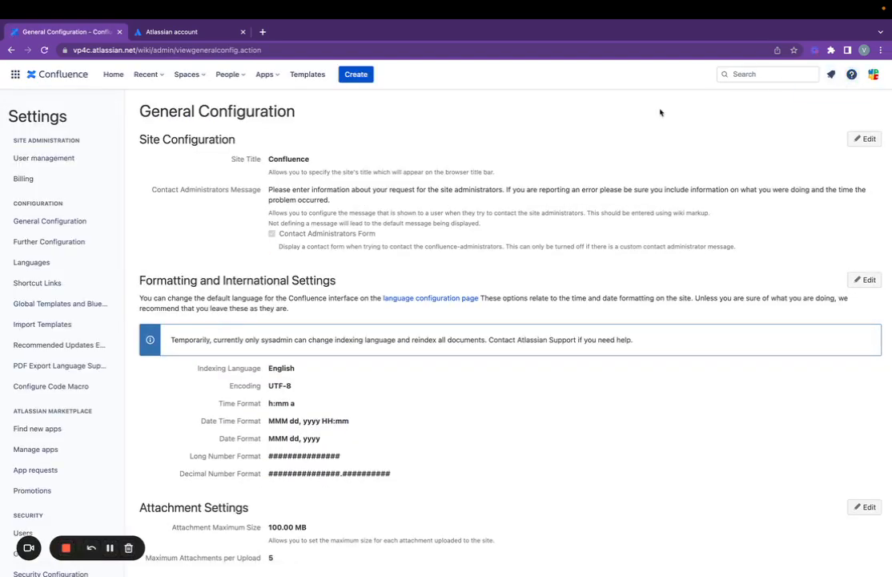
pyautogui.scroll(-2, 98, 352)
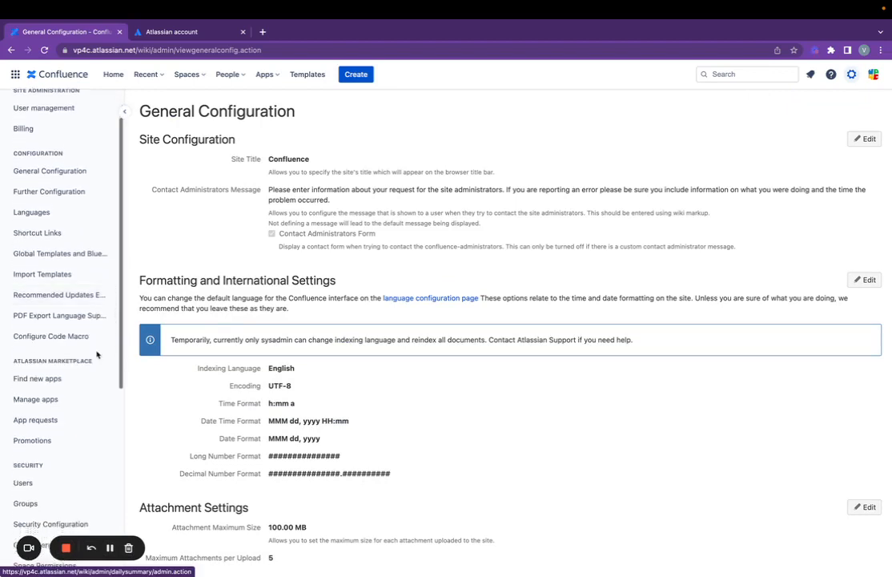
pyautogui.scroll(-3, 96, 354)
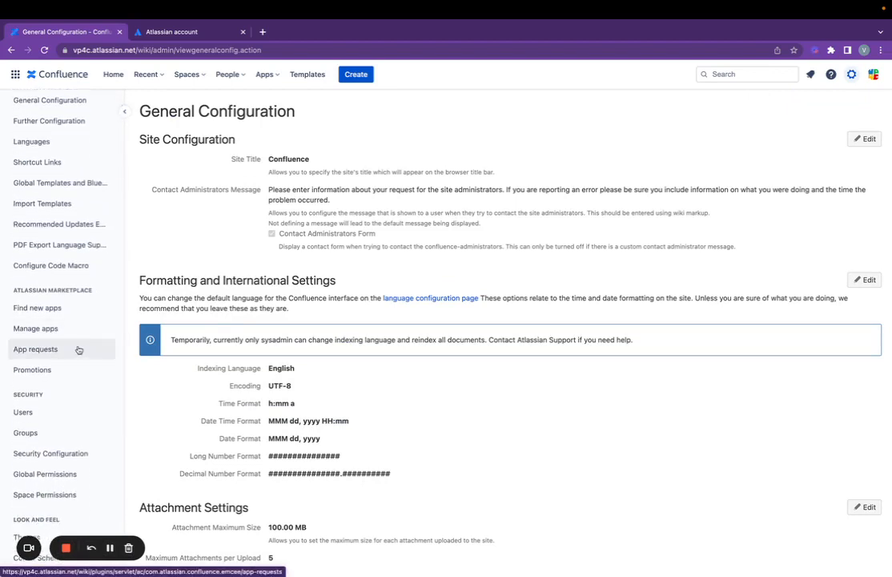
pyautogui.click(55, 309)
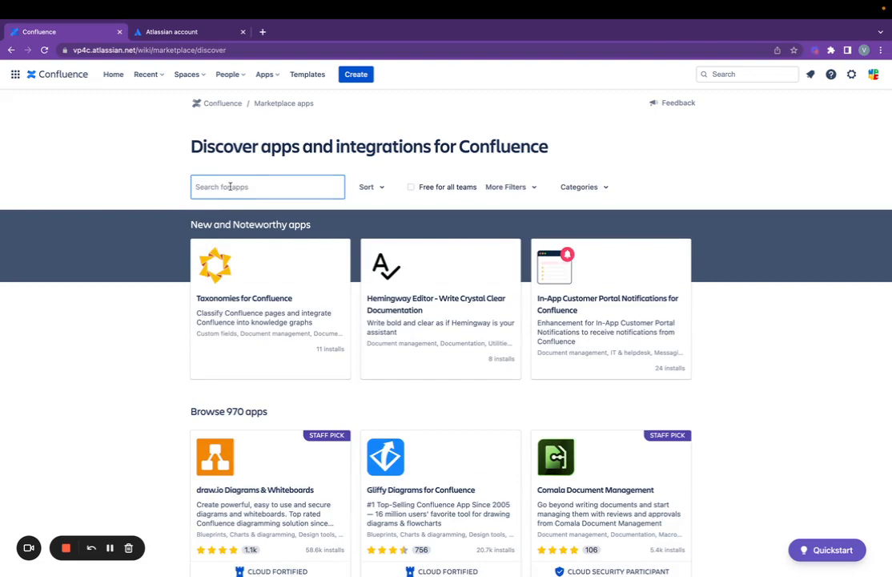
pyautogui.write('visio publisher')
pyautogui.press('Return')
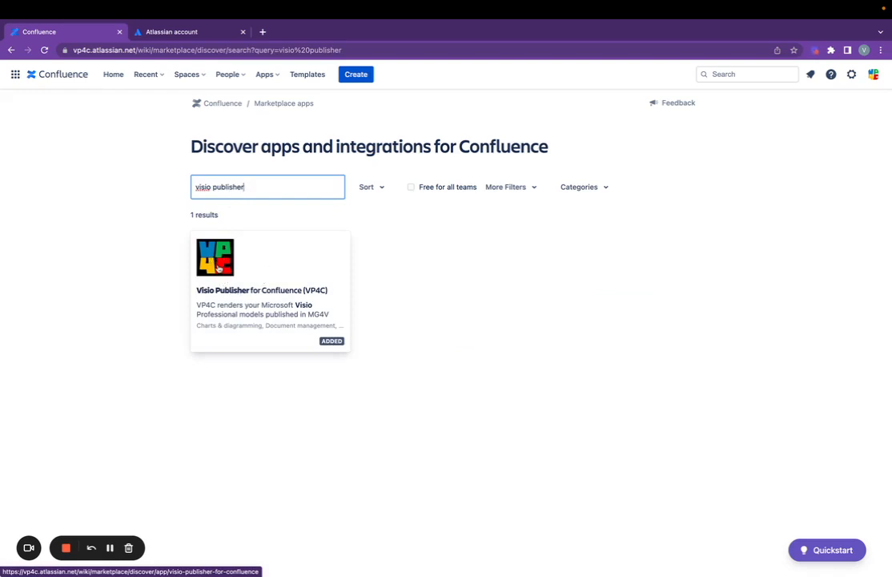
# - Open the Visio Publisher for Confluence app page and go to its Manage apps entry (version 1.1.9-AC)
pyautogui.click(196, 240)
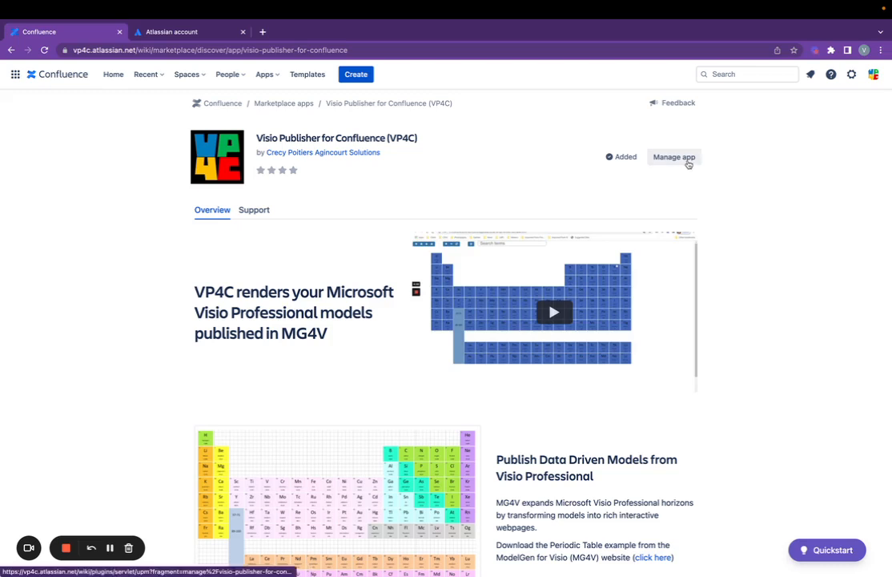
pyautogui.click(683, 162)
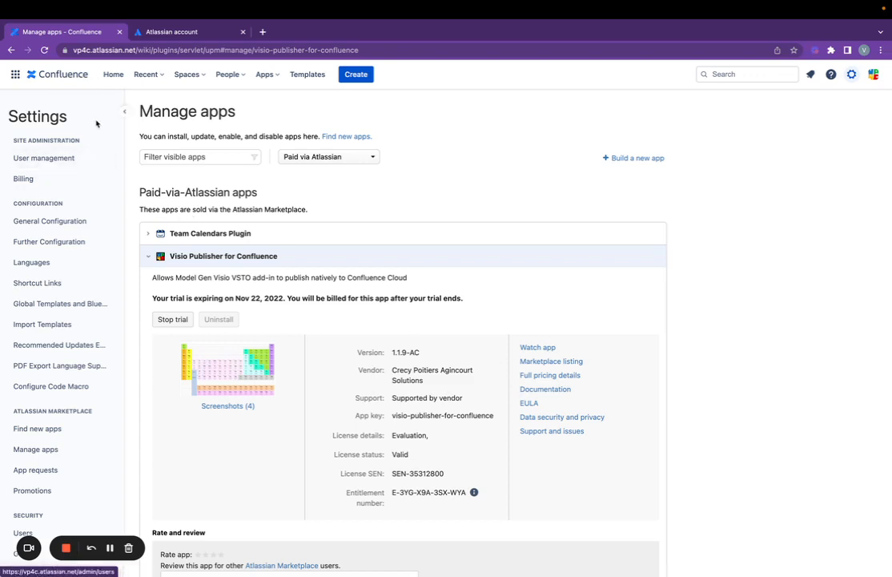
# - Go back to the VP4C space overview, then switch to the Periodic-Table drawing in Visio
pyautogui.click(64, 77)
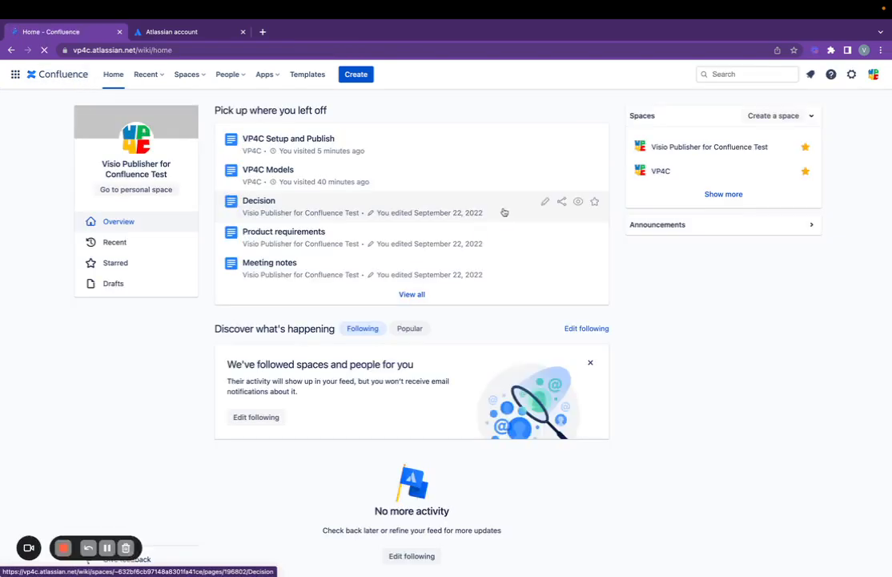
pyautogui.click(297, 142)
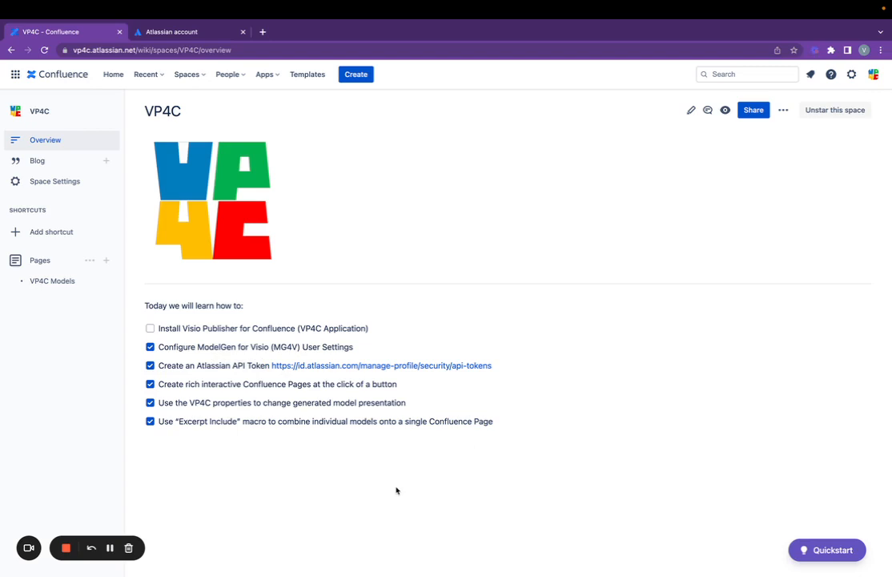
pyautogui.hotkey('ctrl', 'Right')
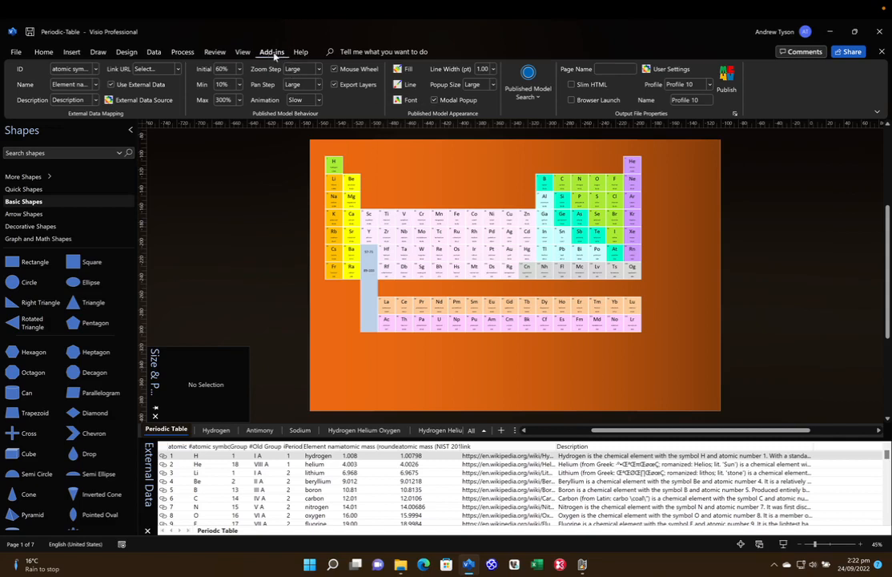
# - Dismiss the About ModelGen dialog and open ModelGen User Settings for the Periodic-Table drawing
pyautogui.click(732, 115)
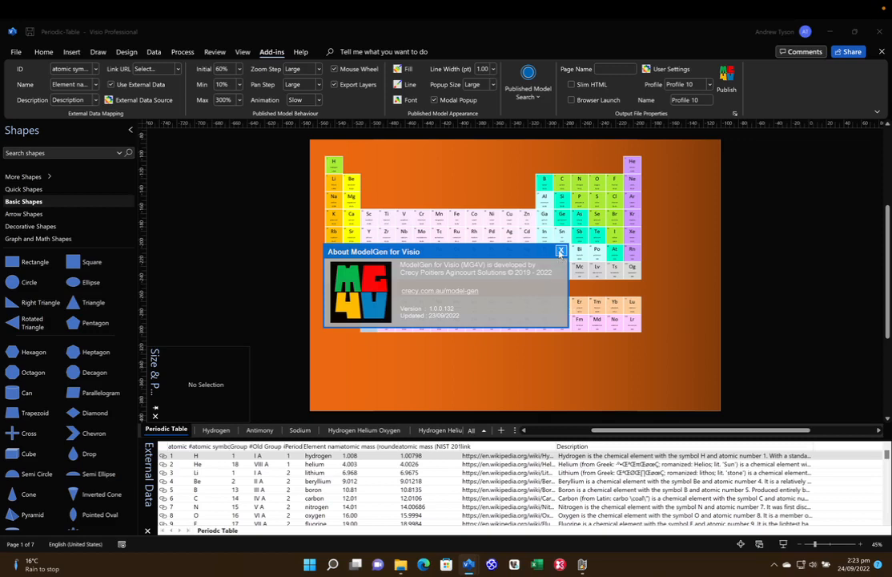
pyautogui.click(561, 252)
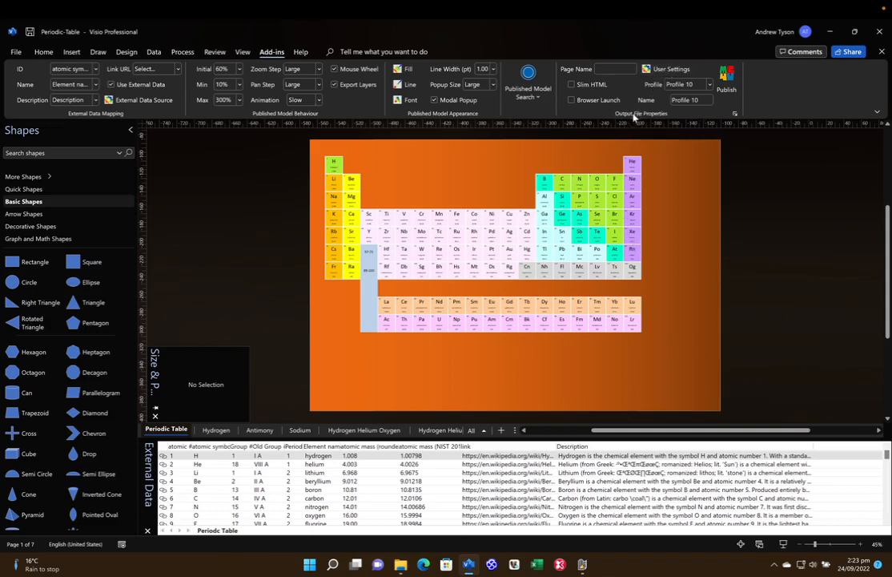
pyautogui.click(655, 71)
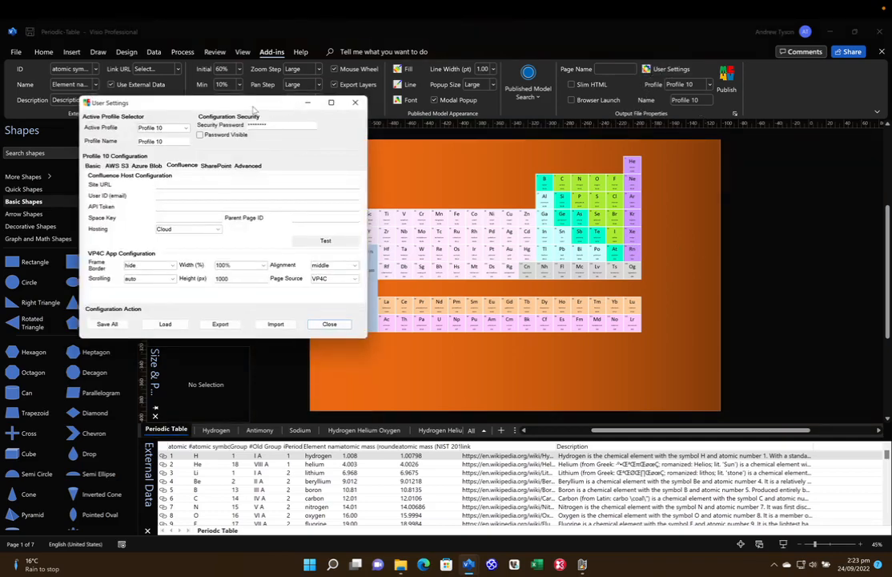
# - Check the Basic, AWS S3 and Azure Blob tabs, keep Profile 10 on the Confluence tab, then return to the browser
pyautogui.moveTo(252, 109); pyautogui.dragTo(567, 139)
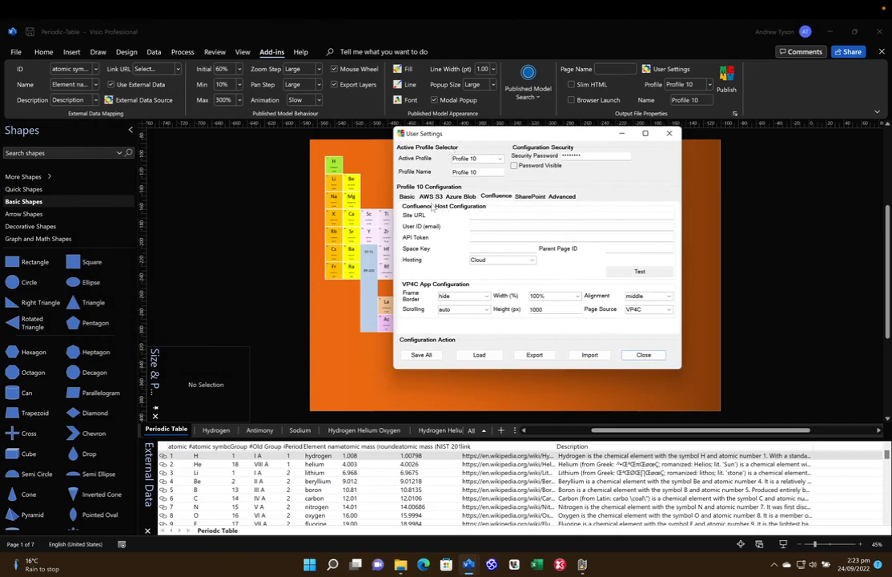
pyautogui.click(409, 197)
pyautogui.click(431, 197)
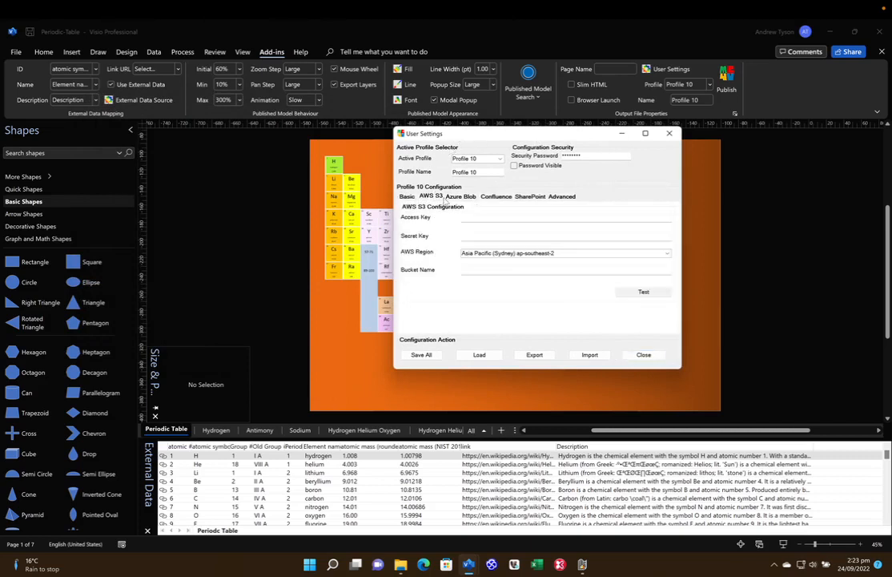
pyautogui.click(456, 197)
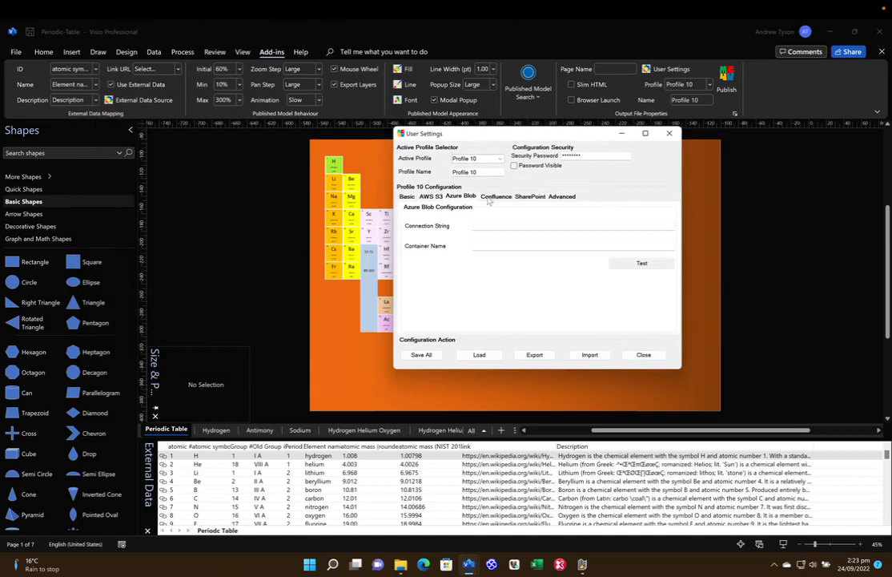
pyautogui.click(492, 197)
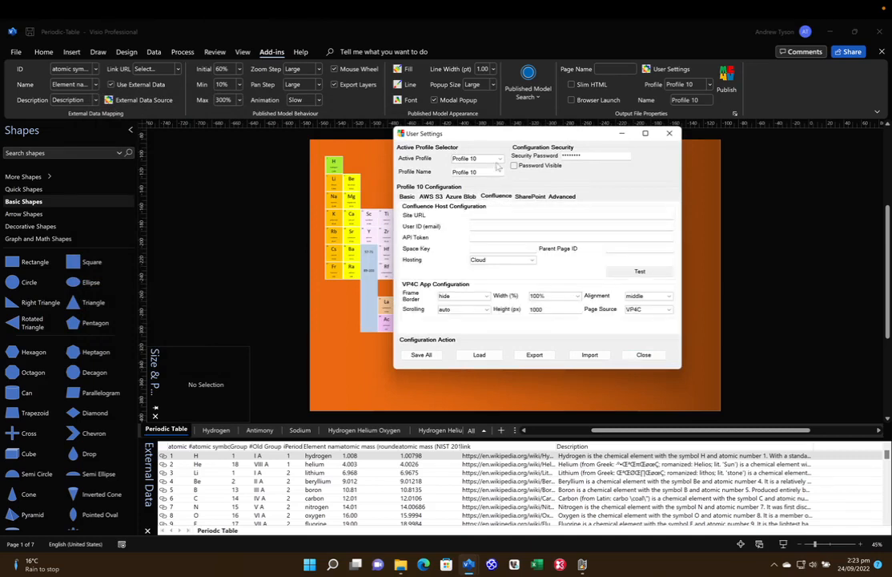
pyautogui.click(499, 159)
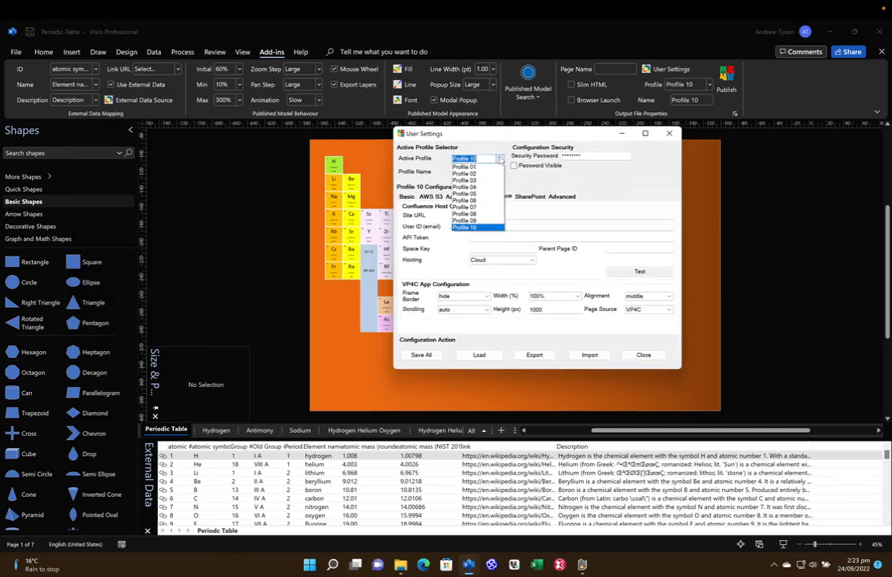
pyautogui.click(479, 228)
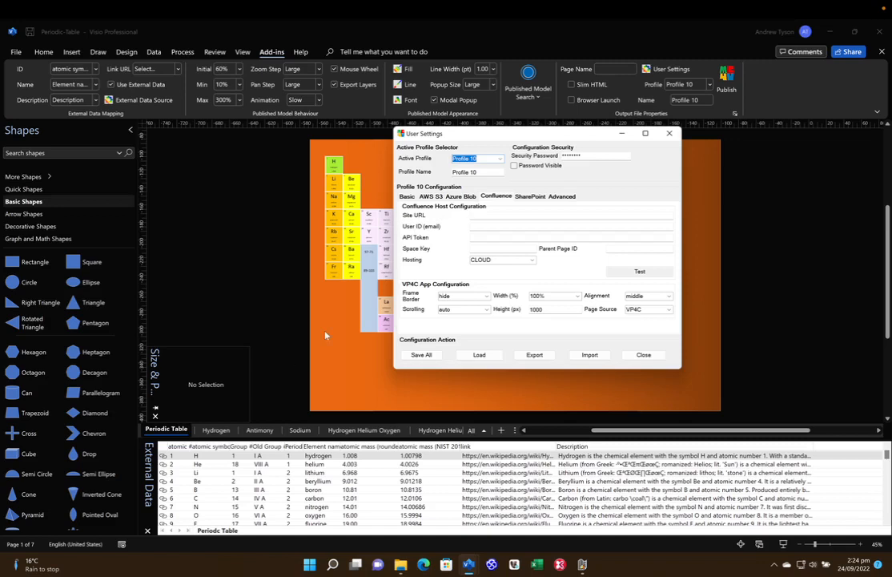
pyautogui.hotkey('ctrl', 'Left')
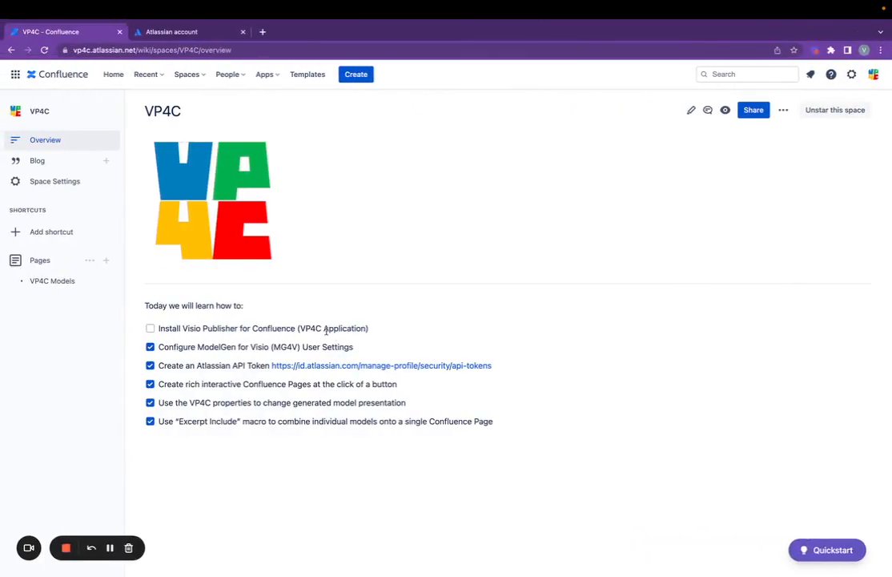
pyautogui.click(95, 50)
pyautogui.click(95, 50)
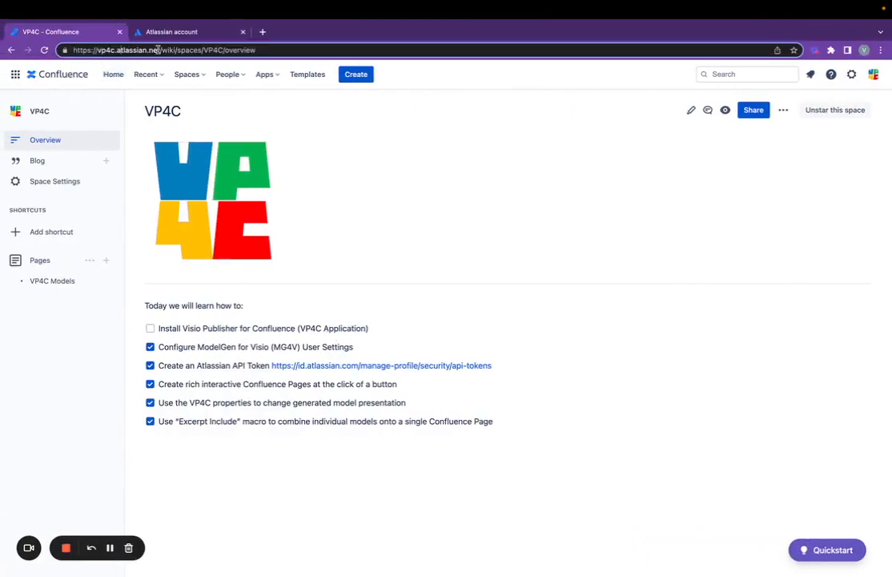
pyautogui.moveTo(160, 50); pyautogui.dragTo(56, 51)
pyautogui.hotkey('ctrl', 'c')
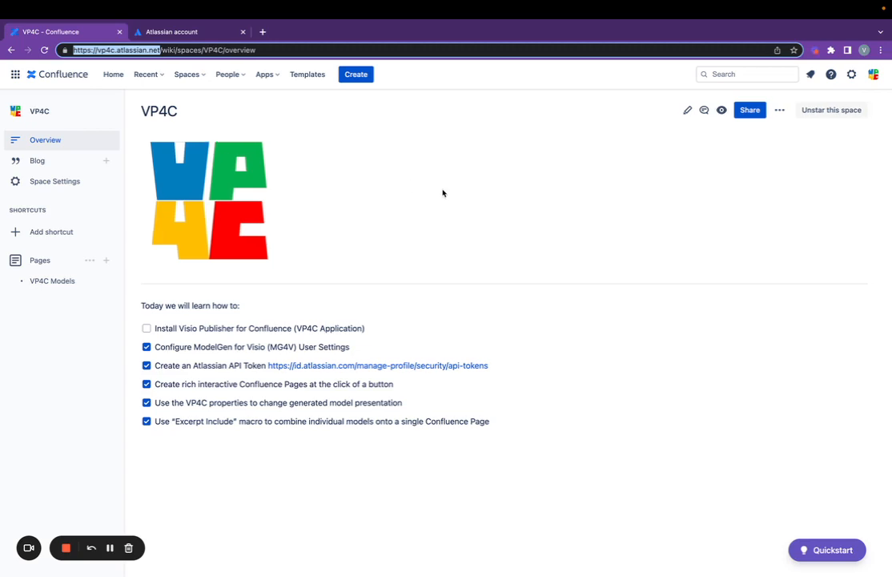
pyautogui.hotkey('ctrl', 'Right')
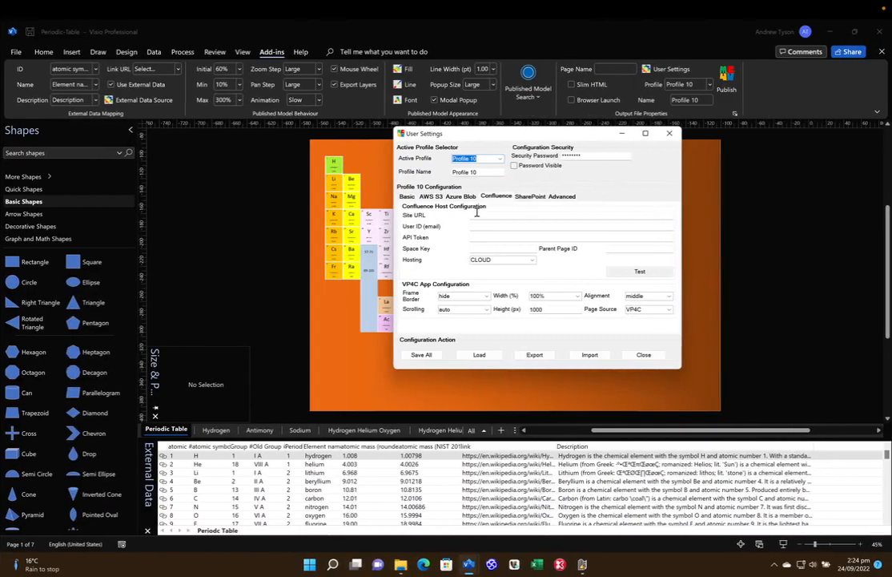
pyautogui.click(530, 219)
pyautogui.hotkey('ctrl', 'v')
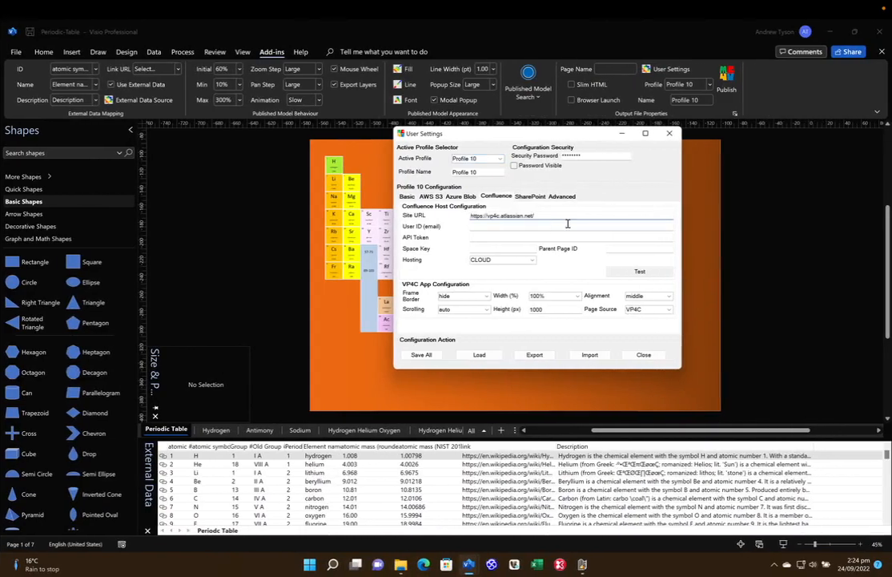
pyautogui.click(488, 227)
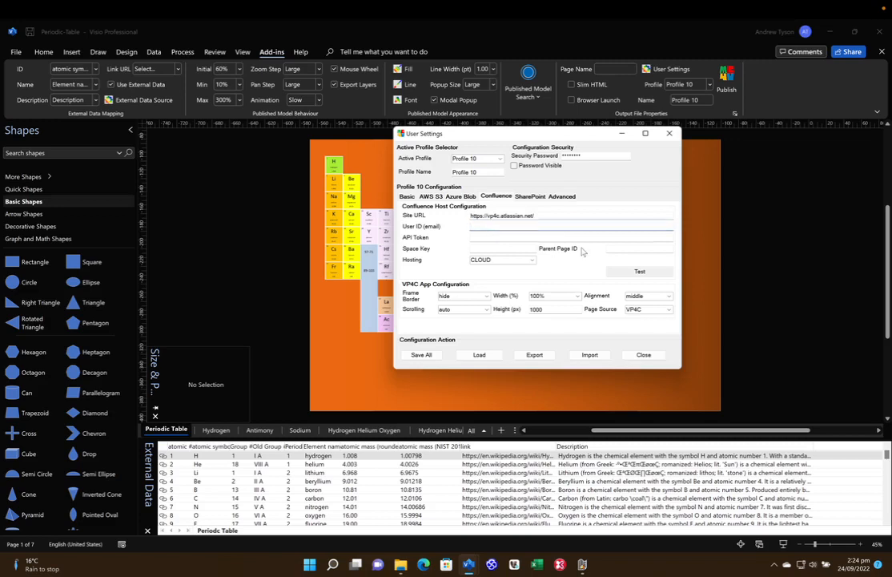
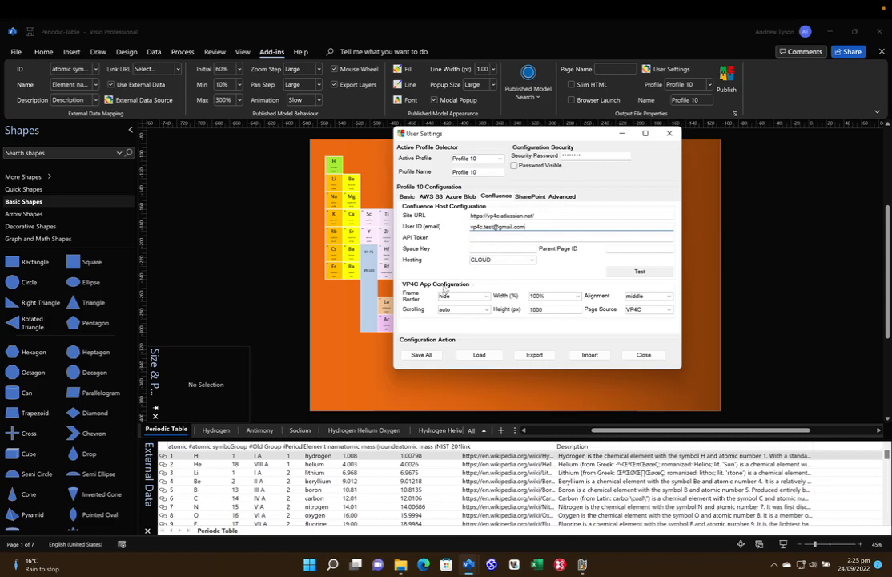
pyautogui.hotkey('ctrl', 'Left')
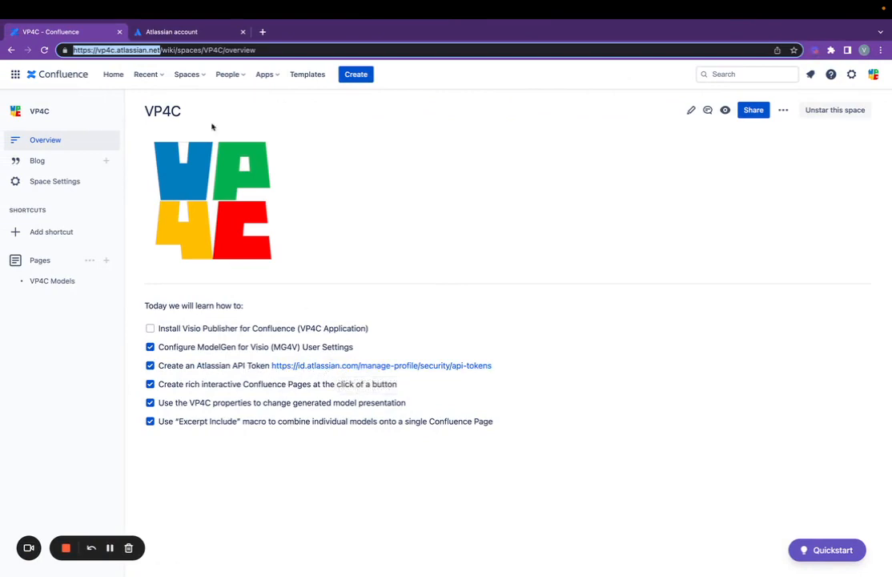
# - On the Atlassian API tokens page, create a 'VP4C Demo' token and copy its value
pyautogui.click(180, 37)
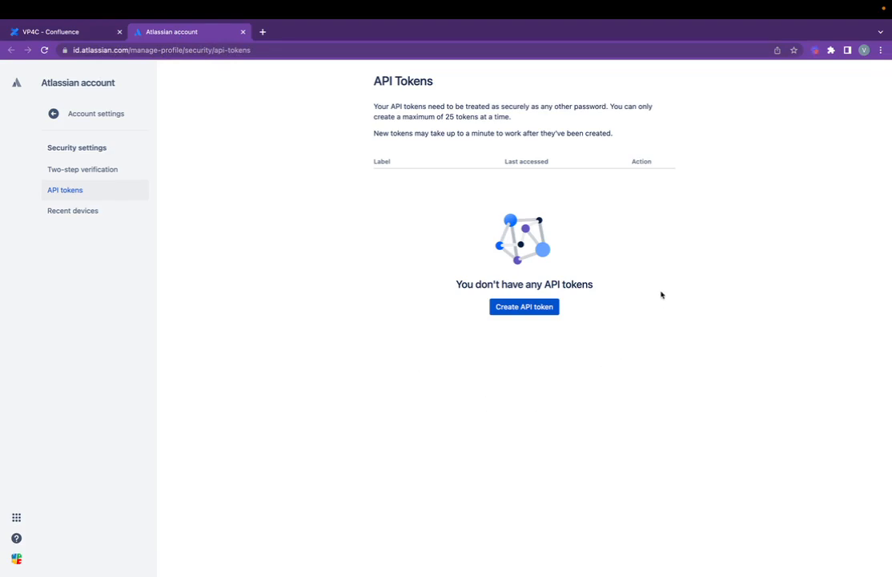
pyautogui.click(520, 308)
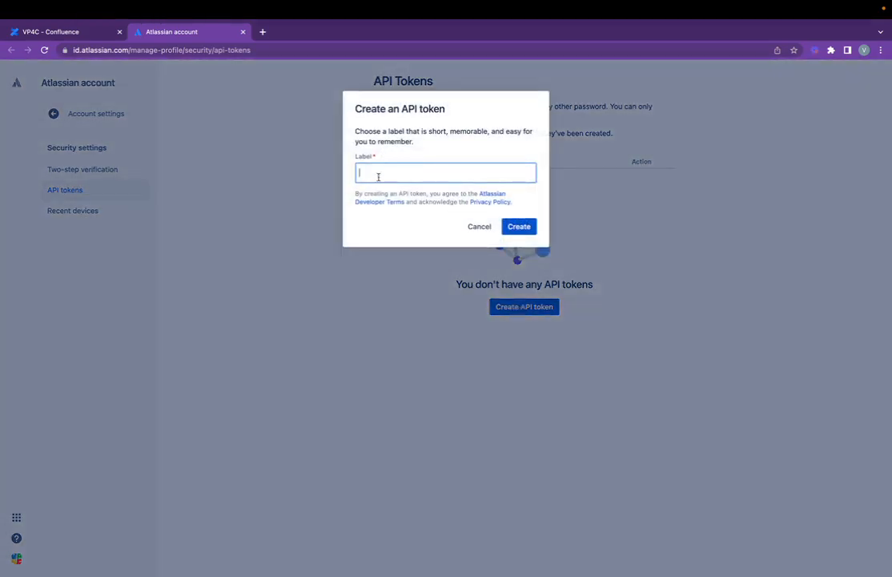
pyautogui.write('VP4C Demo')
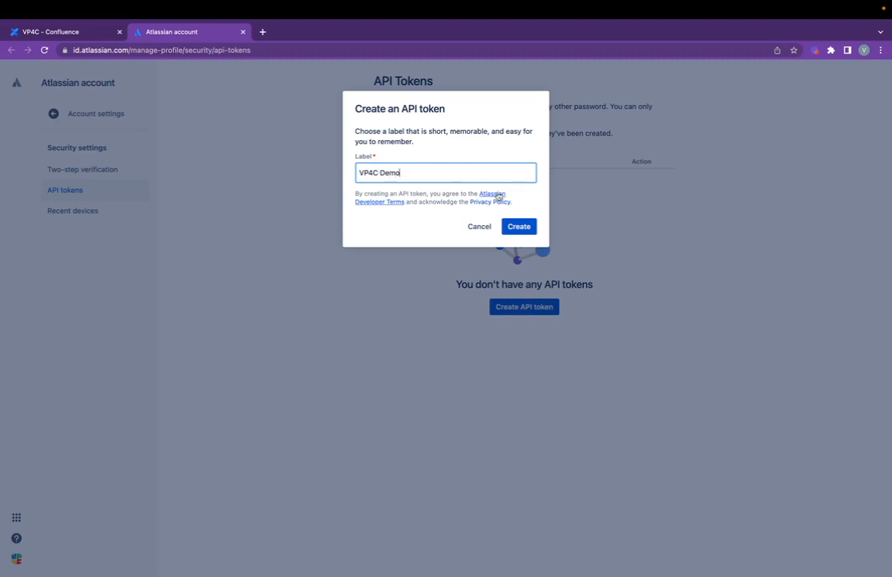
pyautogui.click(518, 228)
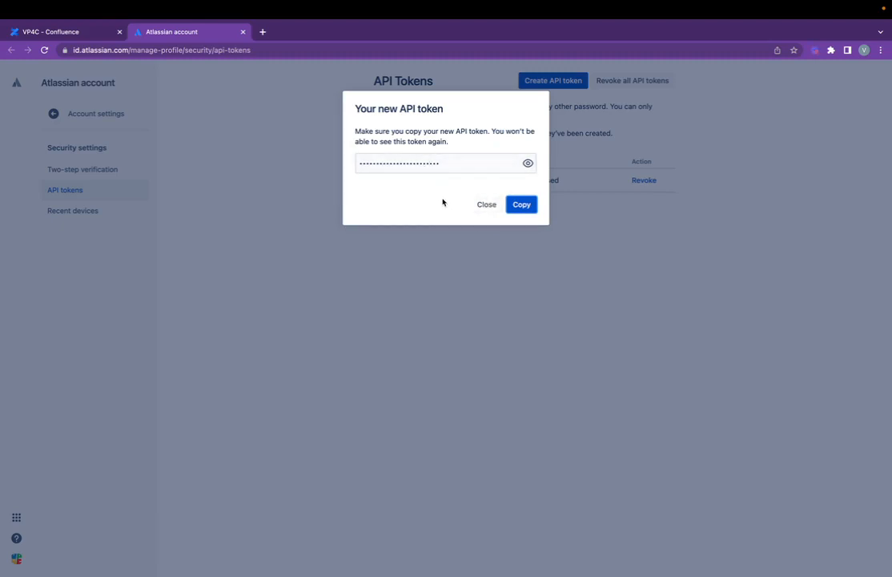
pyautogui.click(528, 207)
pyautogui.click(485, 205)
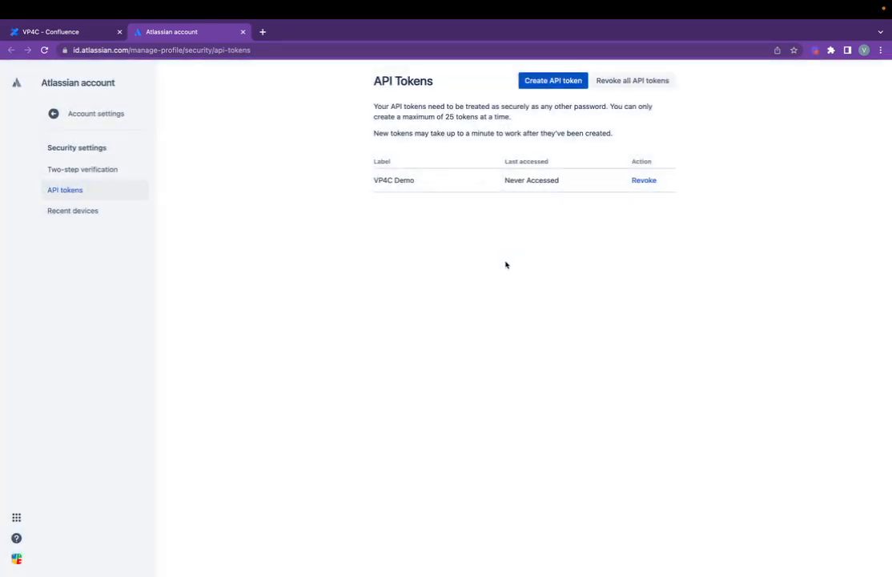
pyautogui.hotkey('ctrl', 'Right')
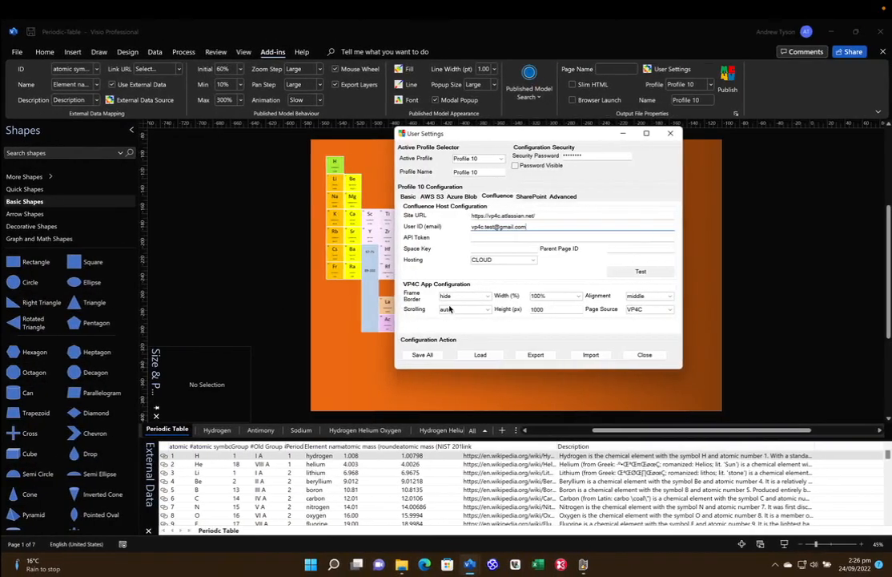
# - Paste the copied API token into Profile 10's API Token field
pyautogui.click(481, 236)
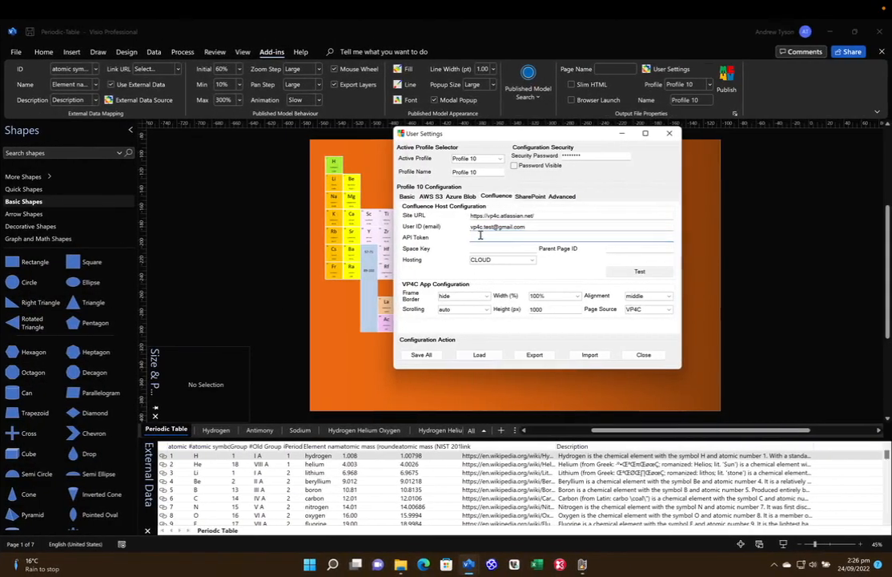
pyautogui.hotkey('ctrl', 'v')
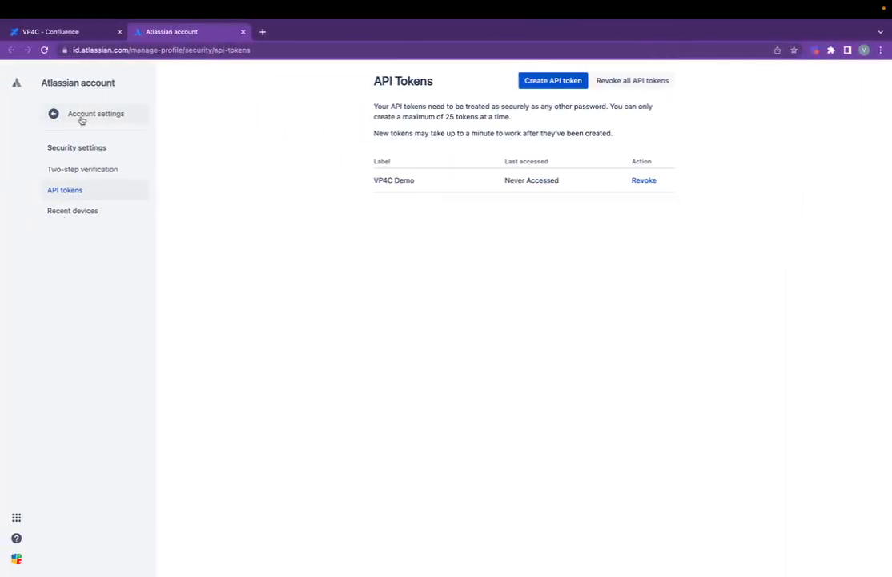
# - Copy the space key VP4C from the URL of the VP4C space overview
pyautogui.click(64, 31)
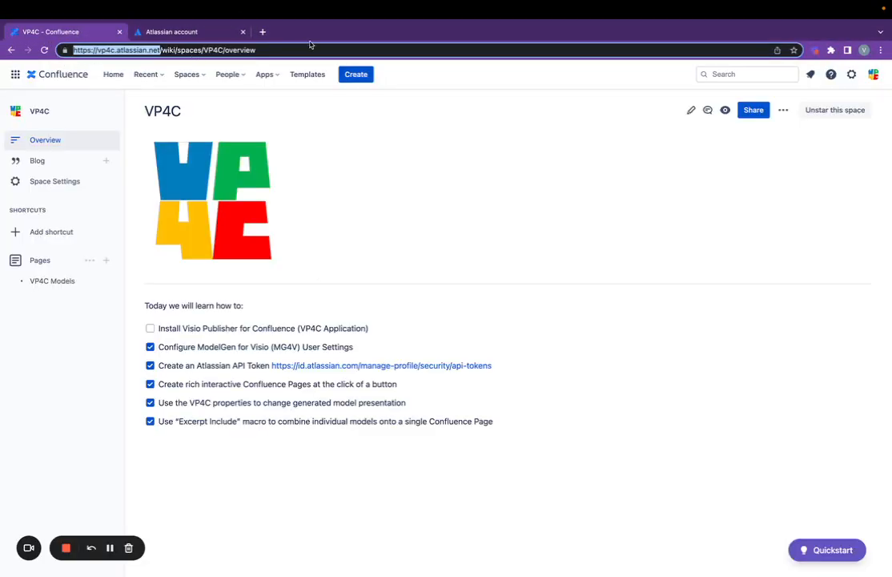
pyautogui.click(192, 49)
pyautogui.doubleClick(215, 51)
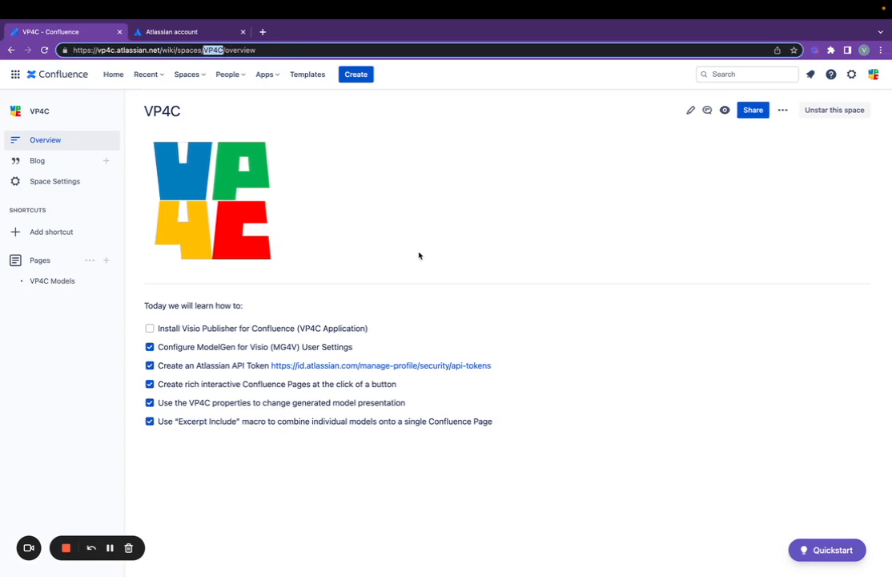
pyautogui.hotkey('ctrl', 'Right')
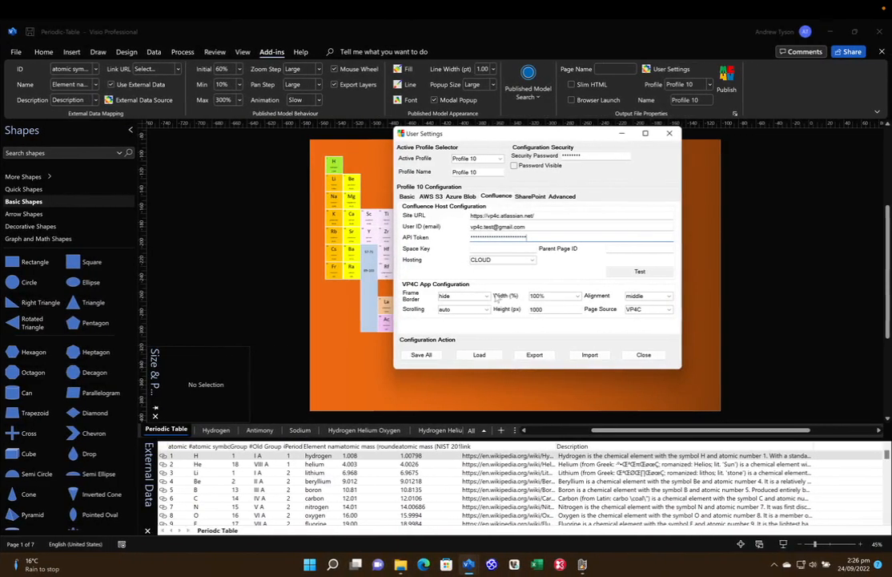
# - Enter VP4C as the Space Key in Visio's Confluence user settings
pyautogui.click(491, 249)
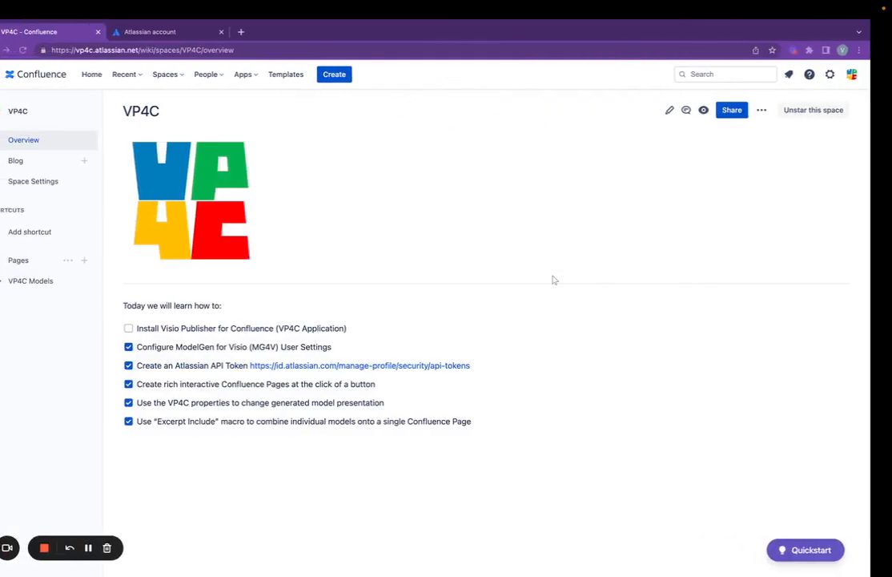
# - Open VP4C Models from the page tree and copy page ID 229633 from its URL
pyautogui.click(40, 285)
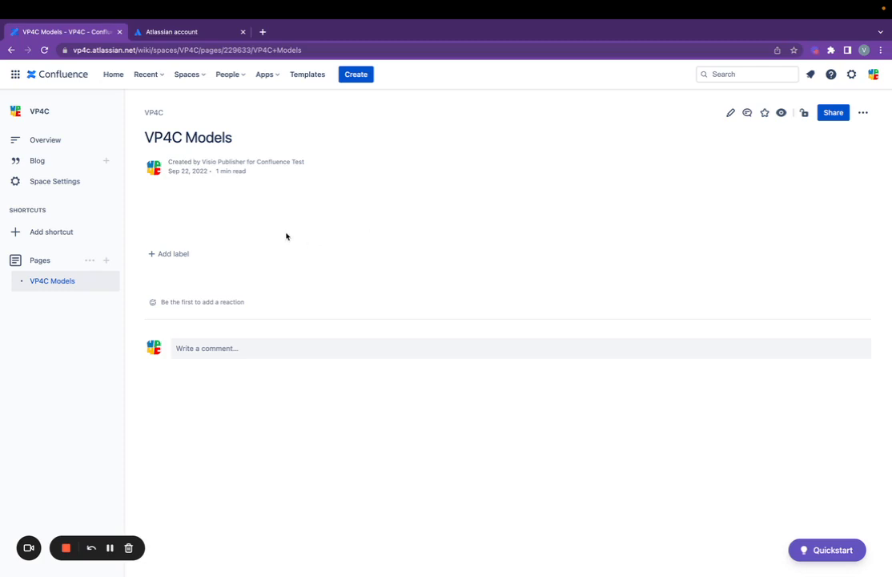
pyautogui.click(161, 50)
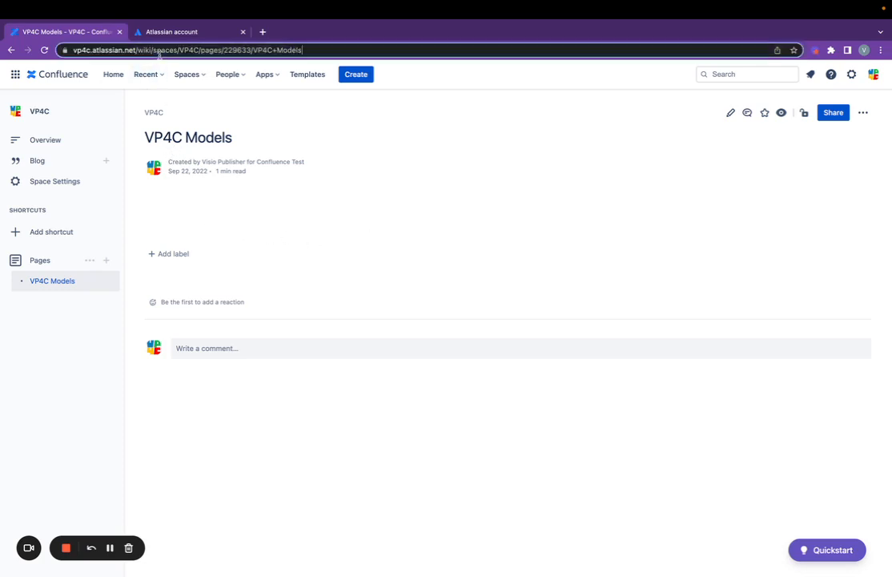
pyautogui.doubleClick(238, 51)
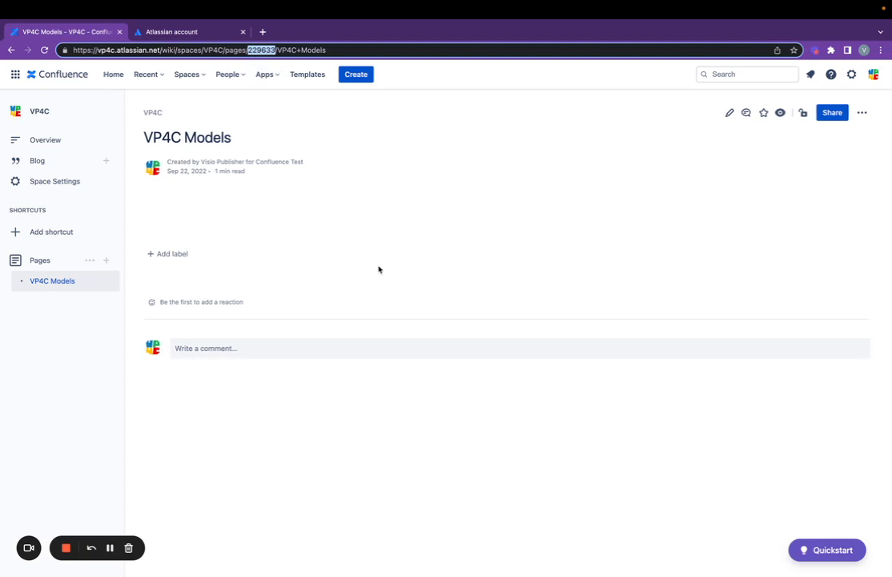
pyautogui.hotkey('ctrl', 'Right')
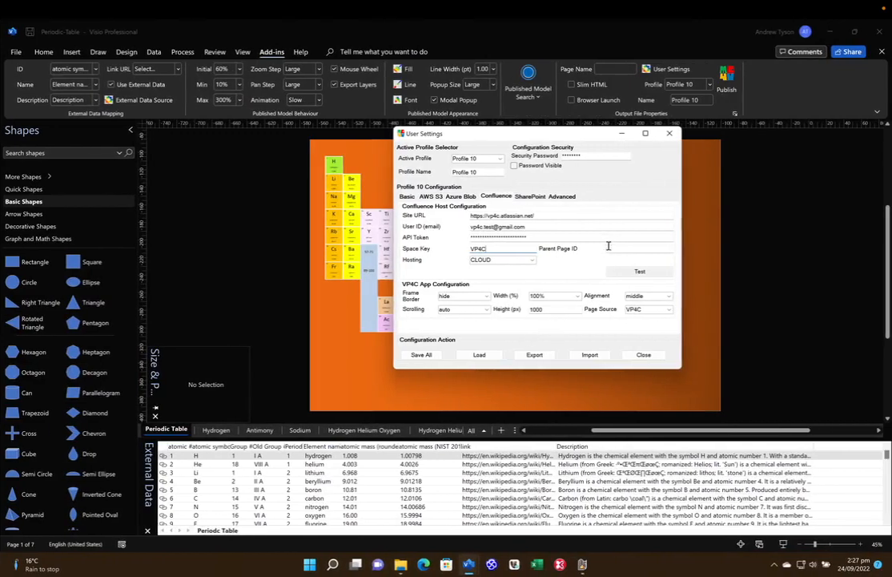
# - Paste 229633 as the Parent Page ID and keep Cloud as the hosting type
pyautogui.click(611, 247)
pyautogui.hotkey('ctrl', 'v')
pyautogui.click(532, 261)
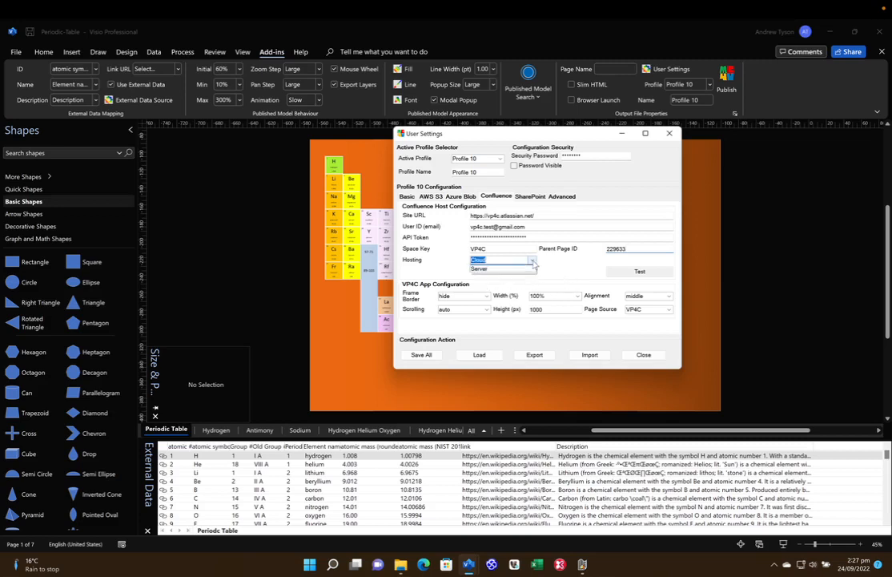
pyautogui.click(481, 269)
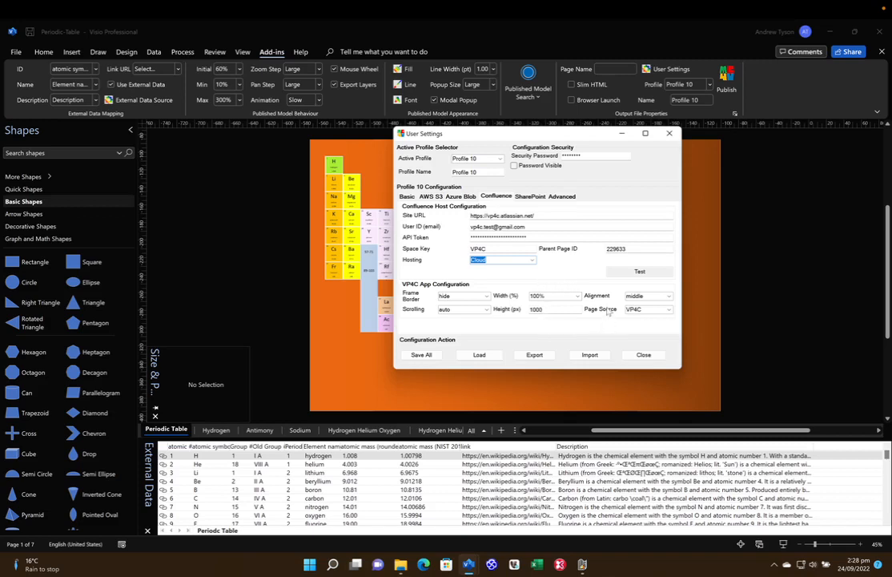
# - Save all settings, confirm the connection test finds parent page 229633 in VP4C, and close
pyautogui.click(651, 310)
pyautogui.doubleClick(584, 154)
pyautogui.click(421, 355)
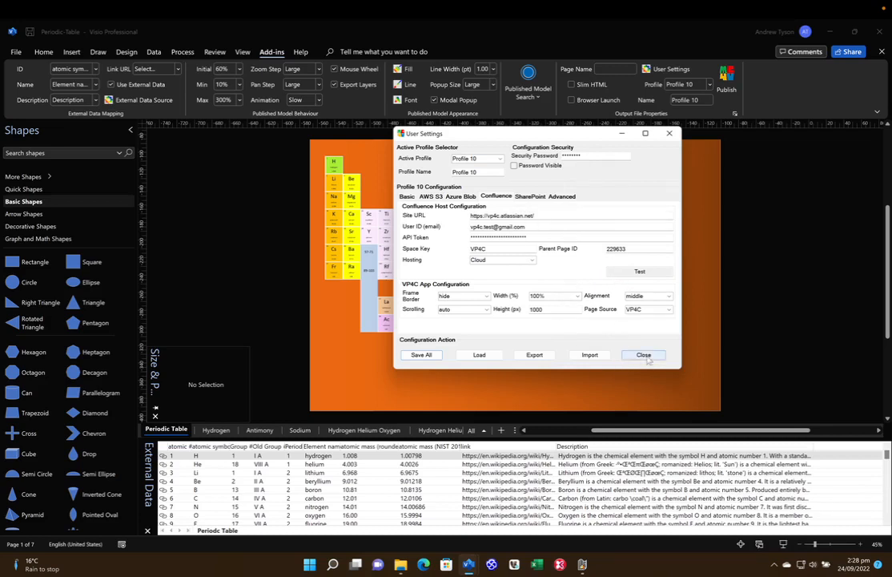
pyautogui.click(655, 272)
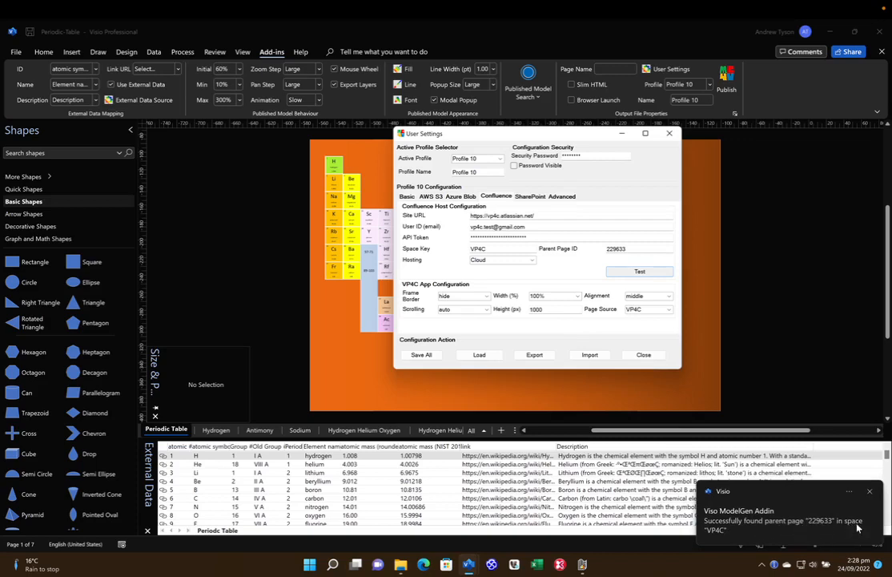
pyautogui.click(657, 356)
pyautogui.hotkey('ctrl', 'Left')
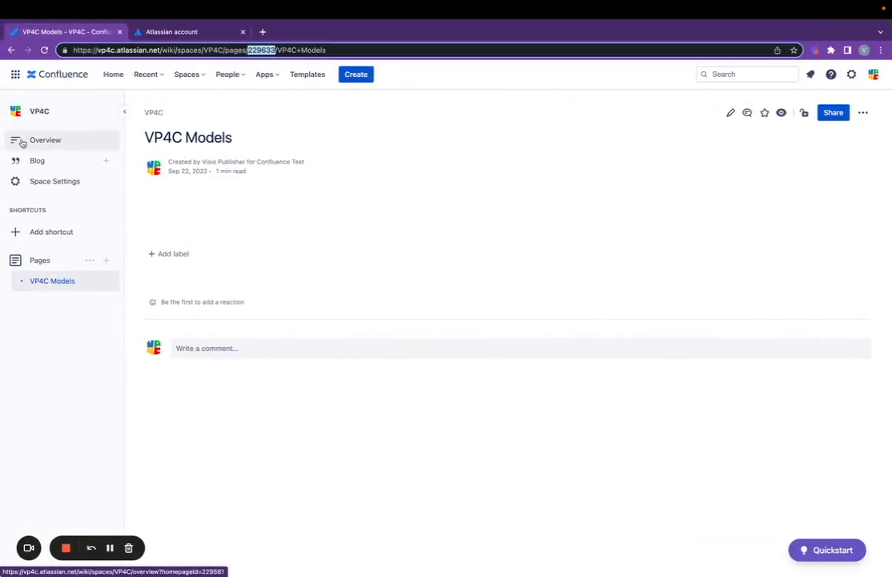
# - On the VP4C overview, untick the 'Configure ModelGen' and 'Create an Atlassian API Token' items
pyautogui.click(38, 115)
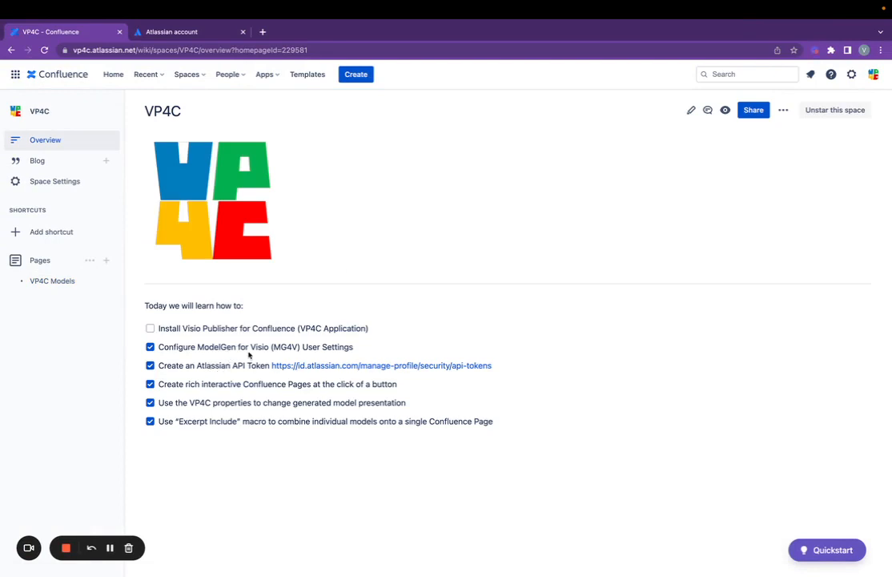
pyautogui.click(149, 347)
pyautogui.click(149, 366)
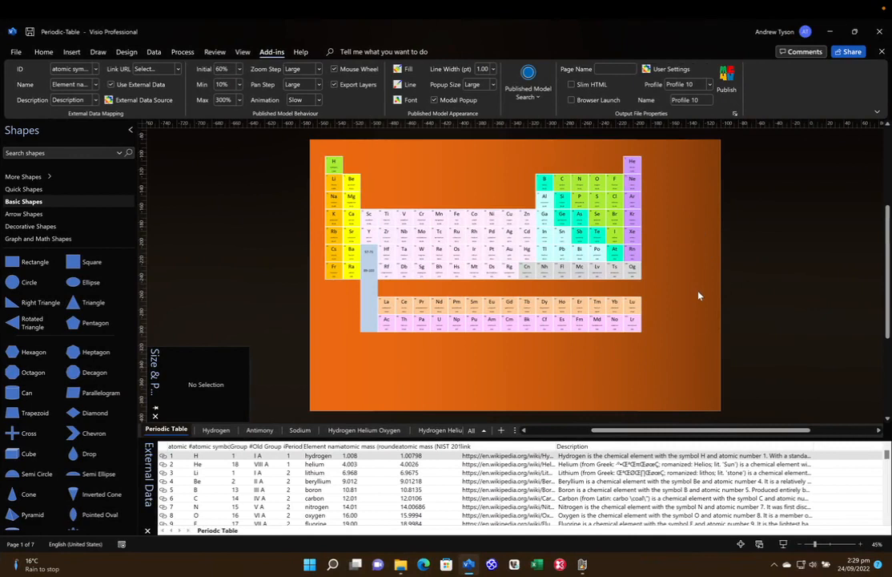
# - Publish the periodic table drawing from the Add-ins ribbon and dismiss the Periodic Table.html Generated notice
pyautogui.click(727, 77)
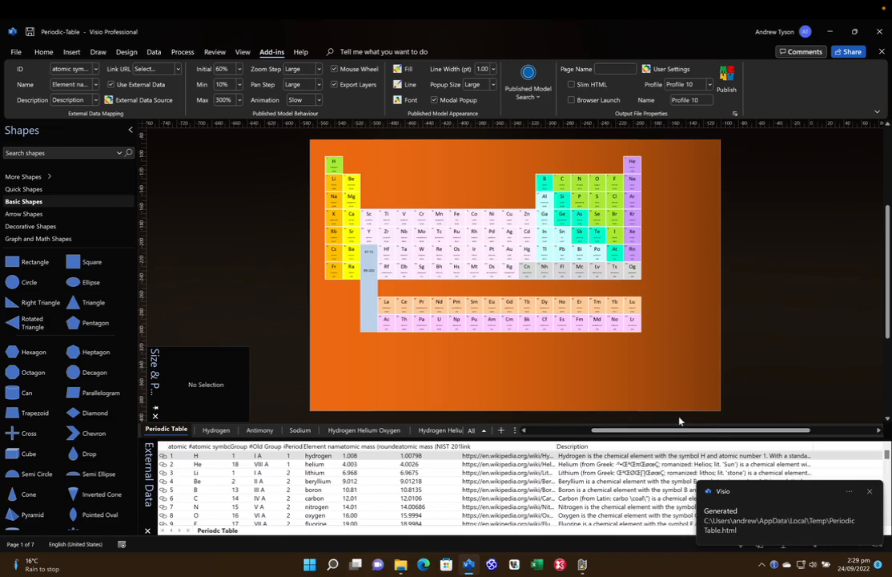
pyautogui.hscroll(-20, 680, 421)
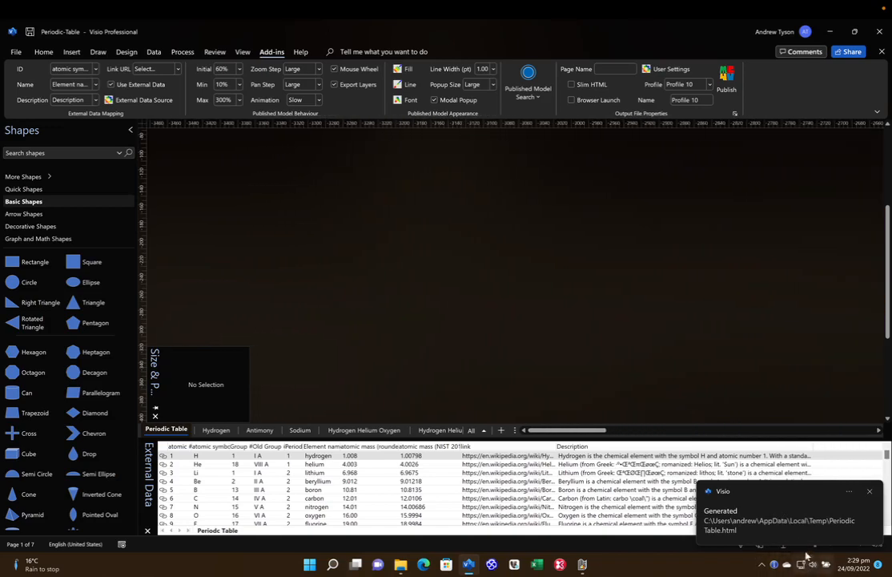
pyautogui.click(742, 545)
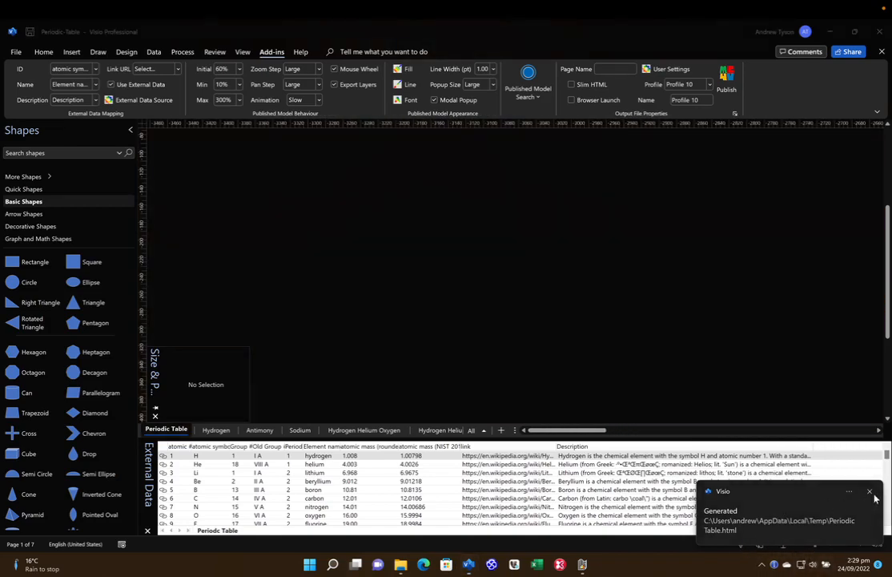
pyautogui.click(870, 492)
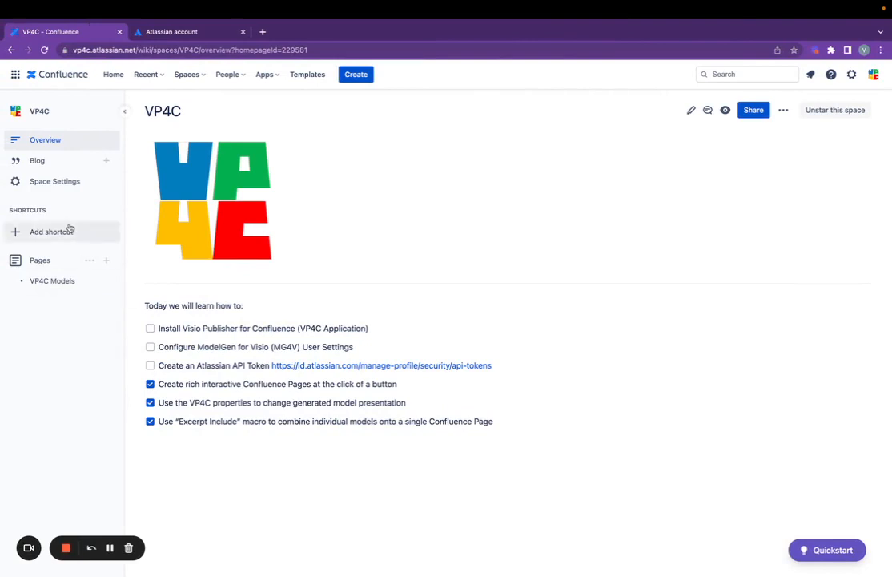
# - Reload the overview, expand VP4C Models and open its Periodic Table child page
pyautogui.click(45, 50)
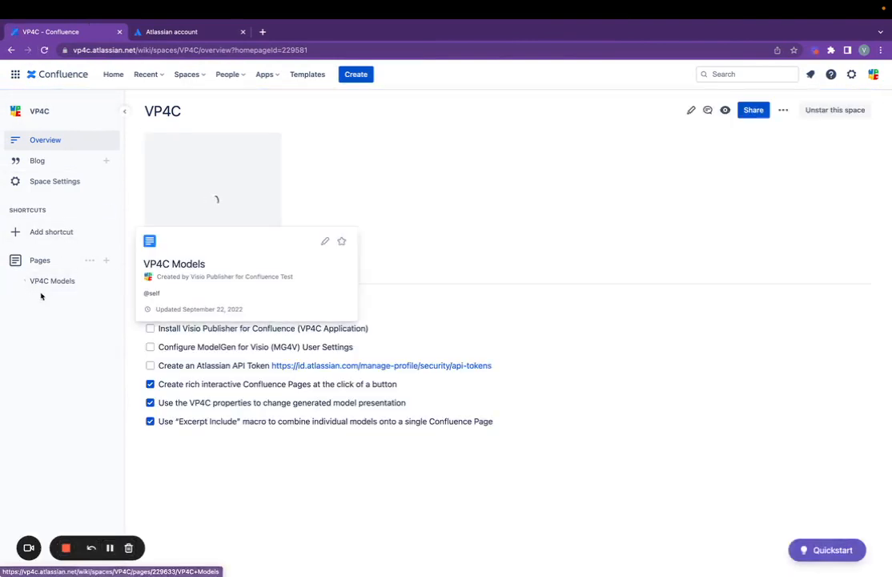
pyautogui.click(20, 284)
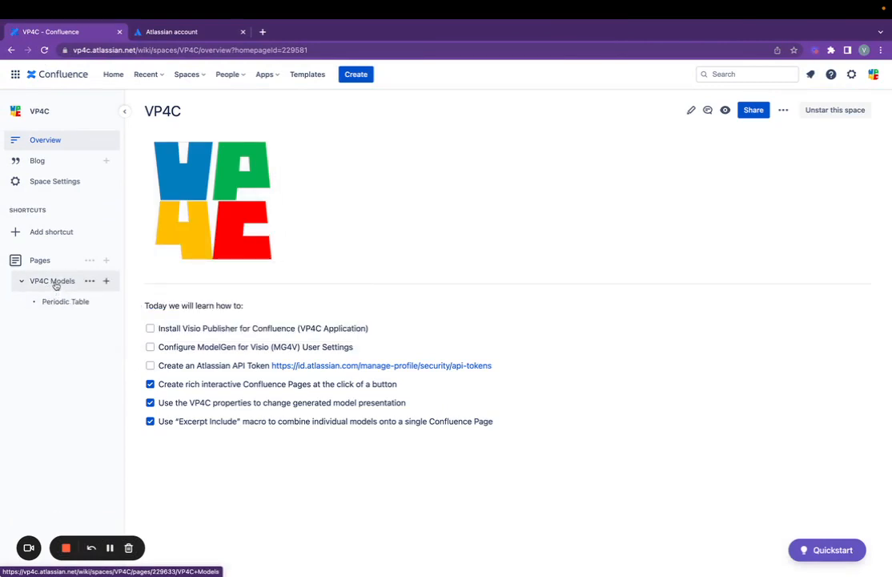
pyautogui.moveTo(55, 286)
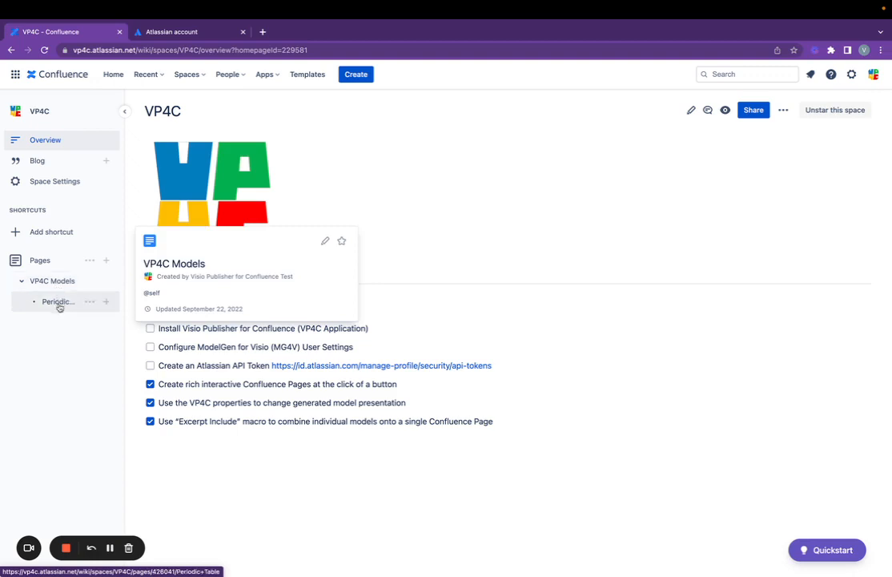
pyautogui.click(49, 303)
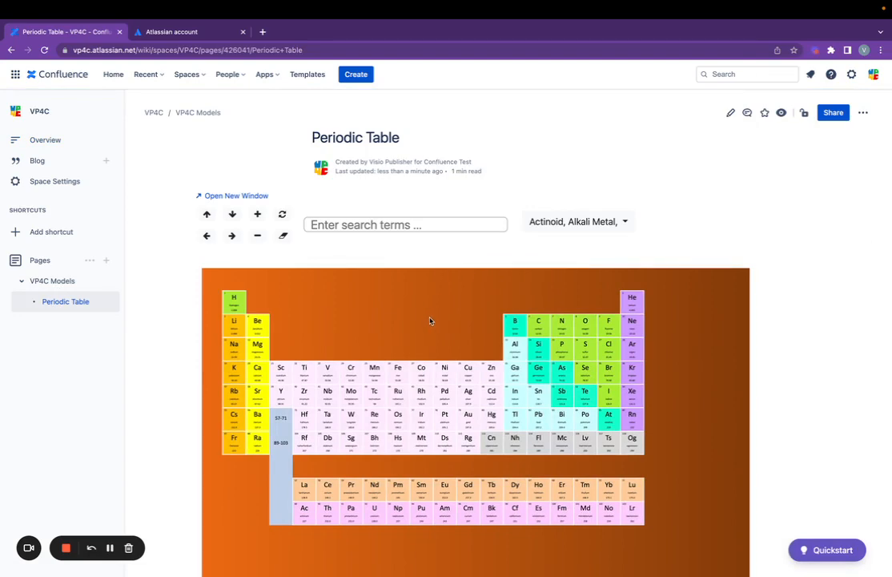
# - Zoom in and out on the interactive periodic table diagram, then focus its search box
pyautogui.scroll(-10, 430, 321)
pyautogui.scroll(8, 430, 321)
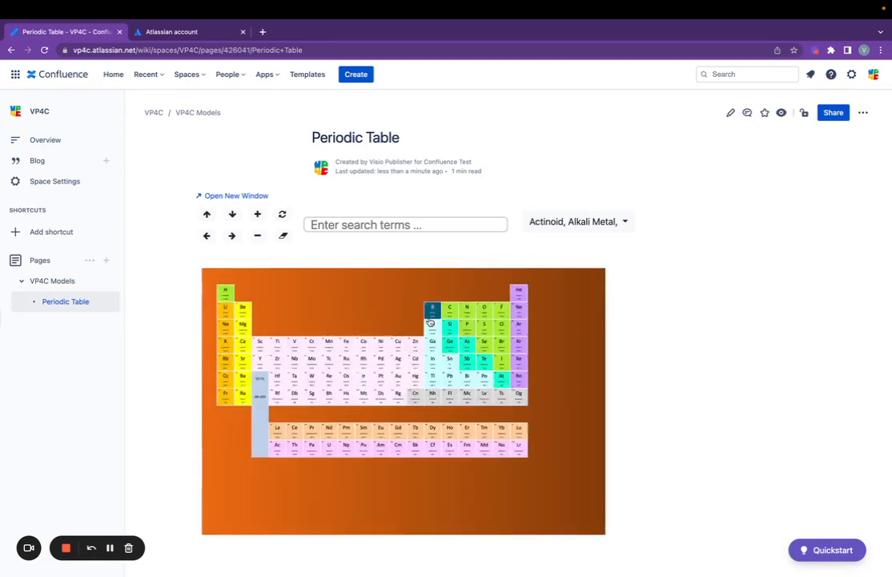
pyautogui.scroll(10, 401, 316)
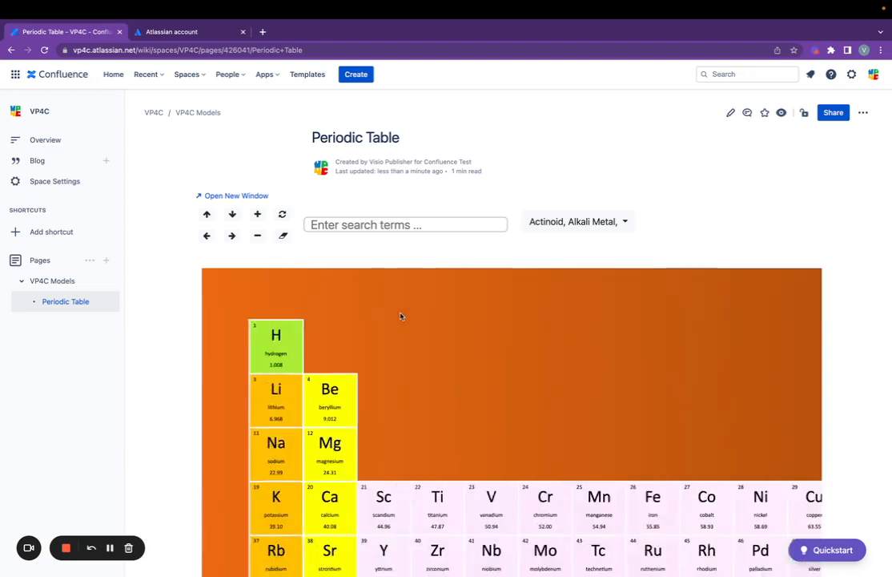
pyautogui.scroll(-5, 402, 317)
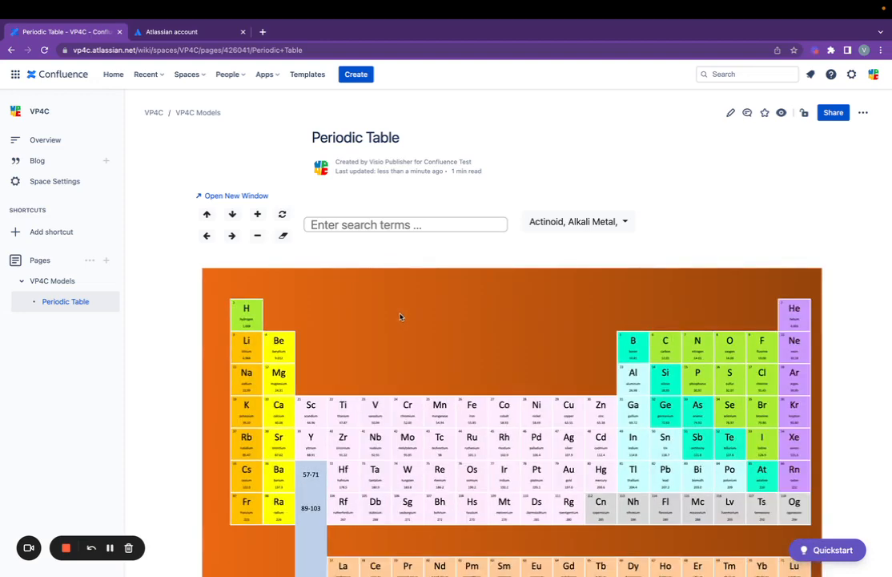
pyautogui.scroll(-3, 401, 317)
pyautogui.scroll(5, 402, 317)
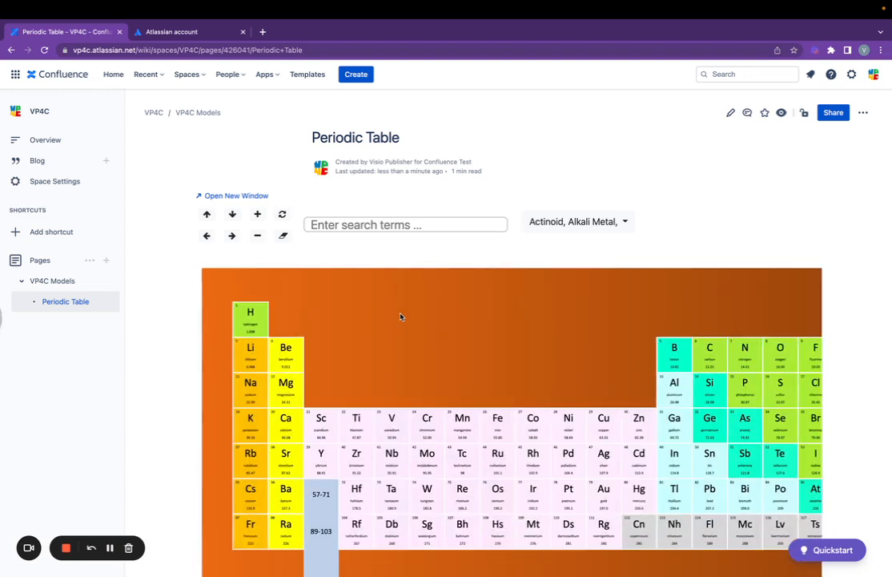
pyautogui.scroll(-3, 401, 317)
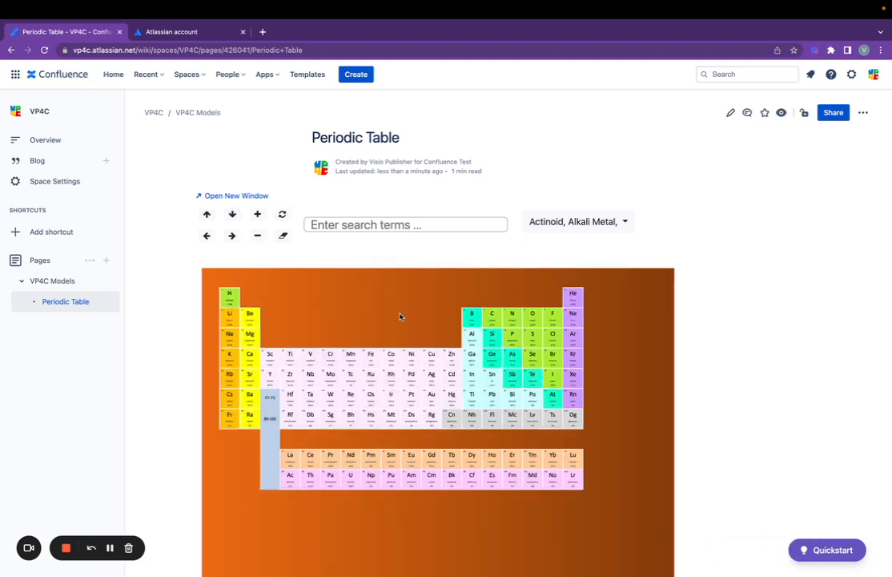
pyautogui.scroll(2, 402, 316)
pyautogui.scroll(-4, 401, 316)
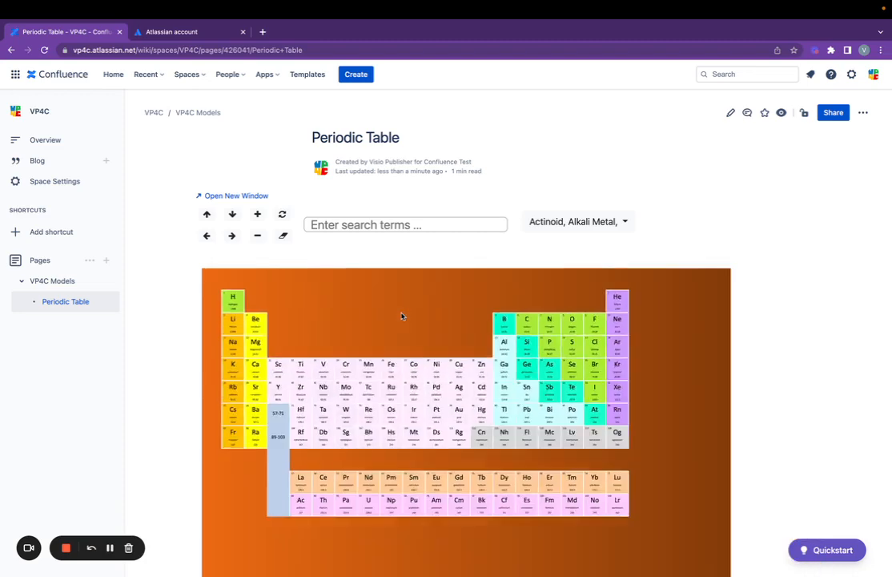
pyautogui.scroll(3, 401, 317)
pyautogui.scroll(-4, 402, 315)
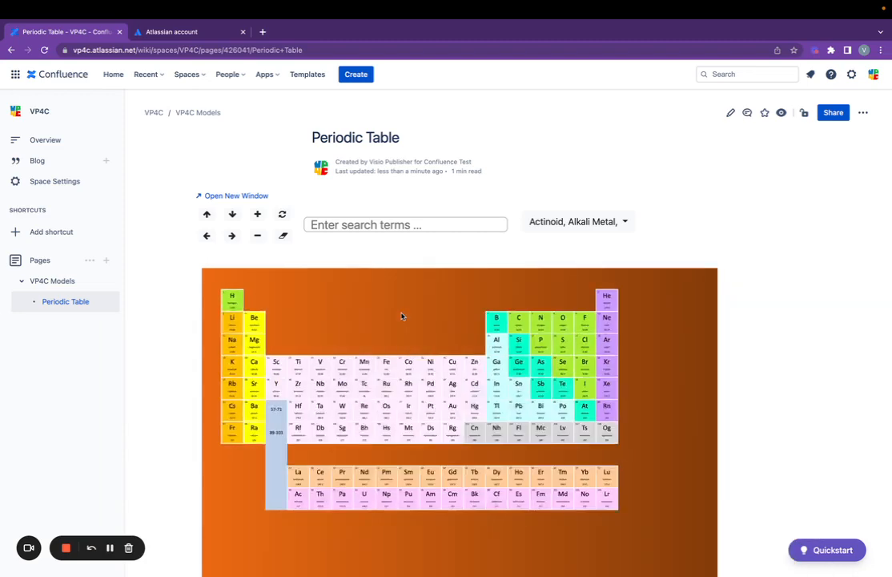
pyautogui.click(384, 224)
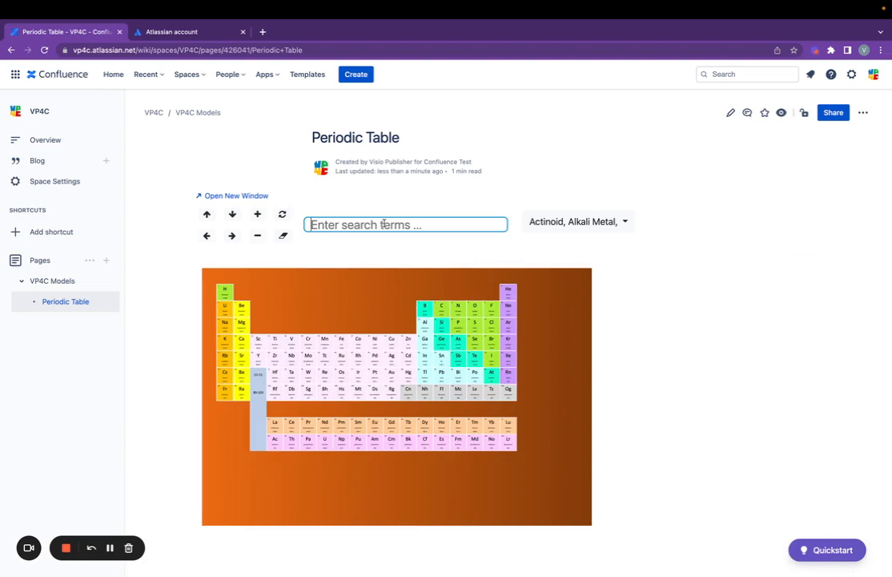
# - Search the model for 'diodes' starting from 'iod', and view then close the gallium details
pyautogui.write('iod')
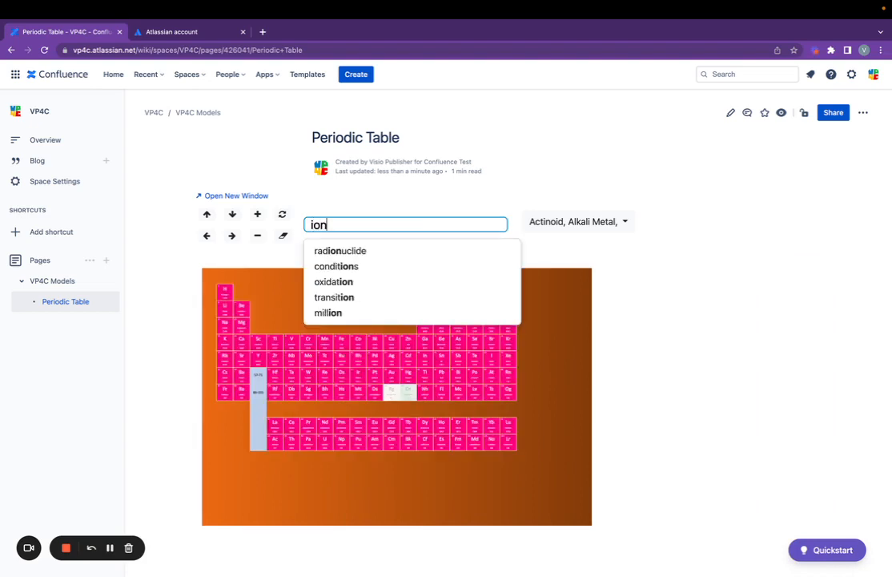
pyautogui.press('Down')
pyautogui.press('Down')
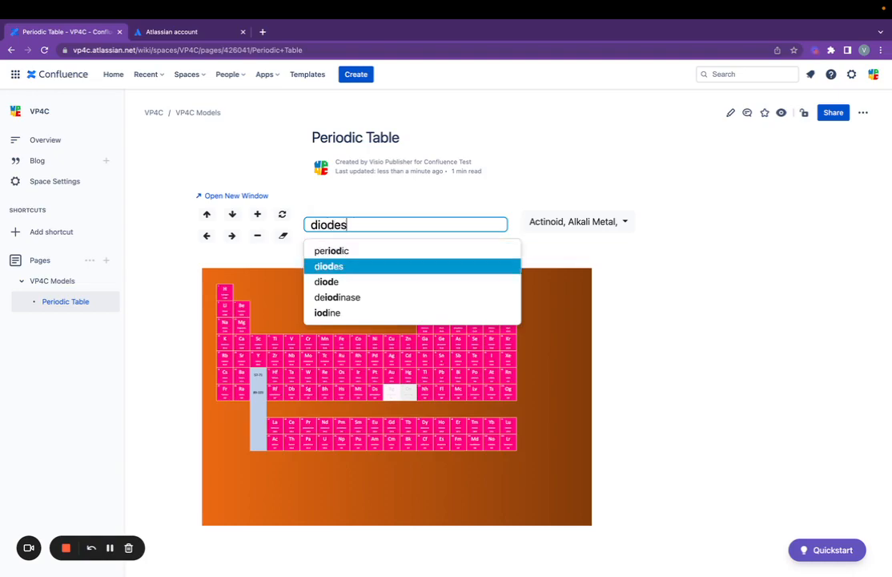
pyautogui.press('Return')
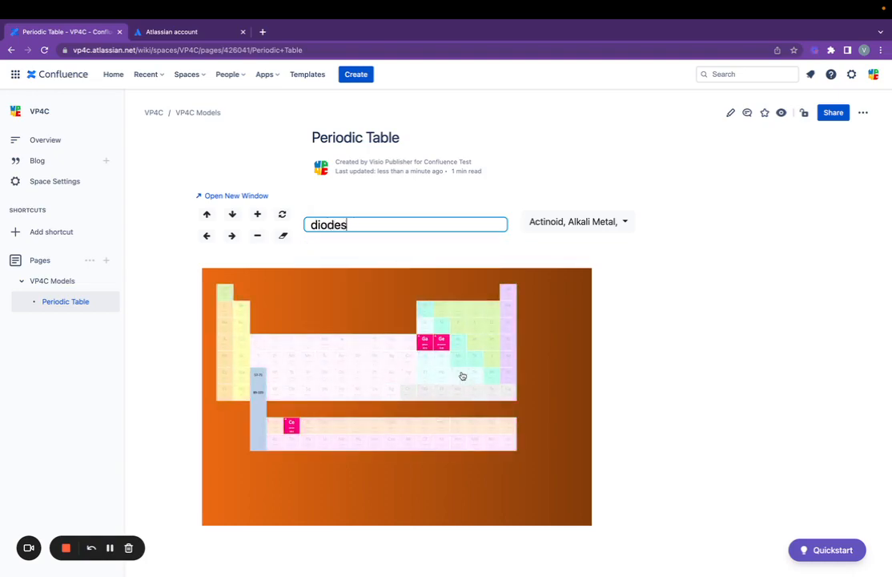
pyautogui.click(424, 341)
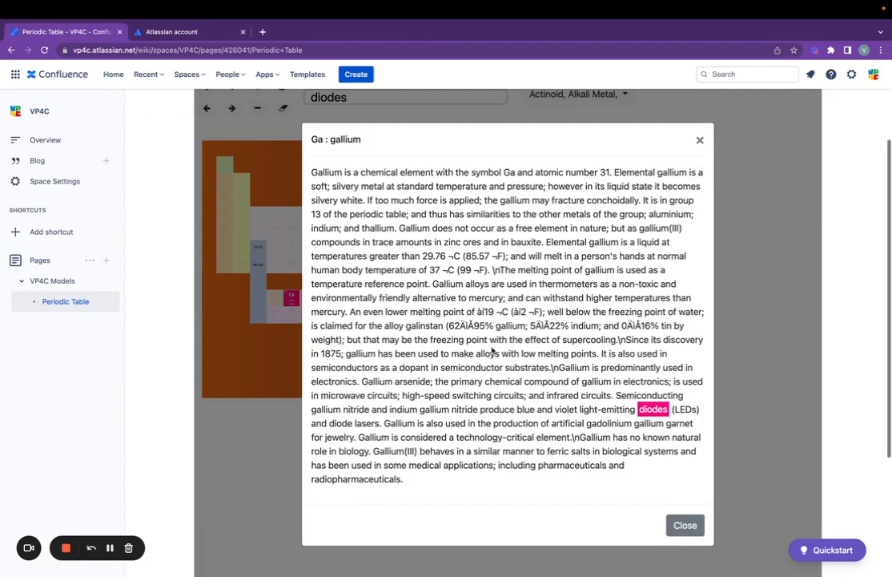
pyautogui.click(687, 527)
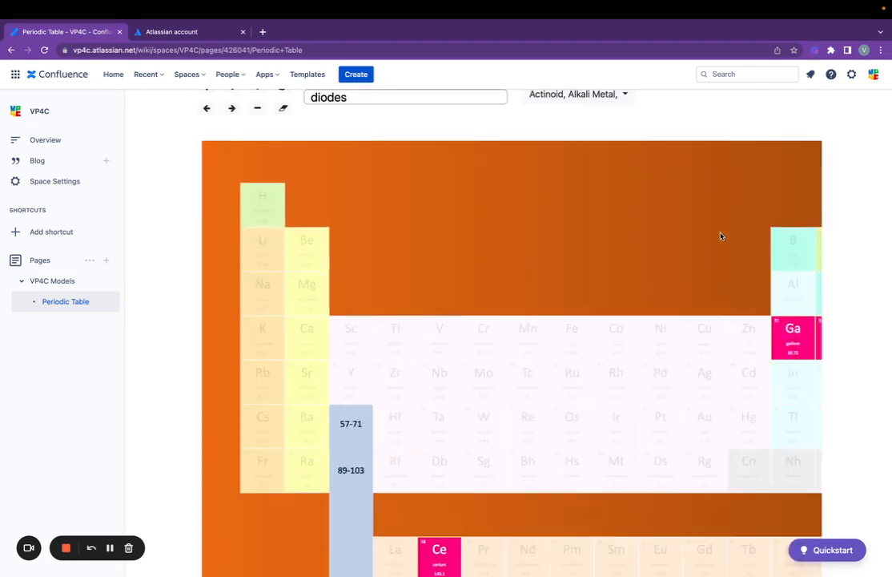
# - Clear the diodes search and open the Periodic Table page in the editor
pyautogui.scroll(2, 844, 198)
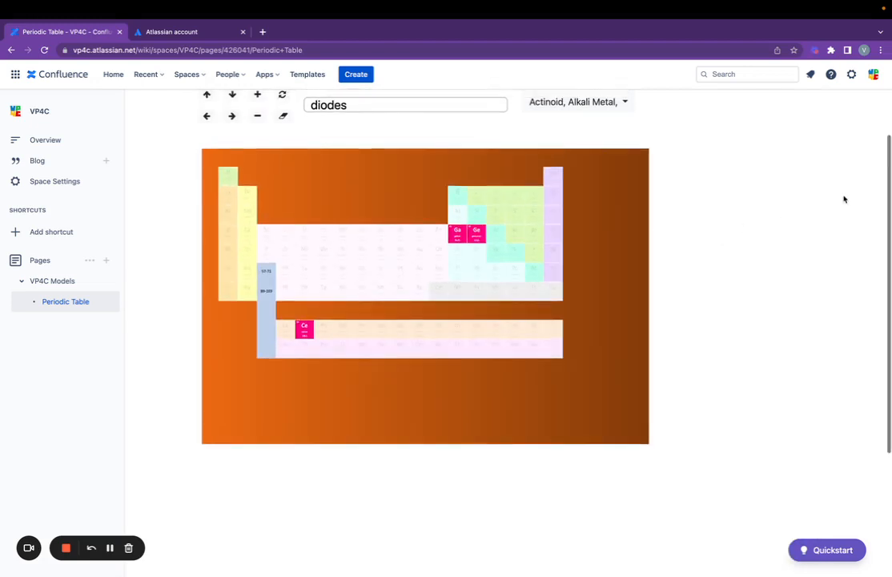
pyautogui.click(284, 134)
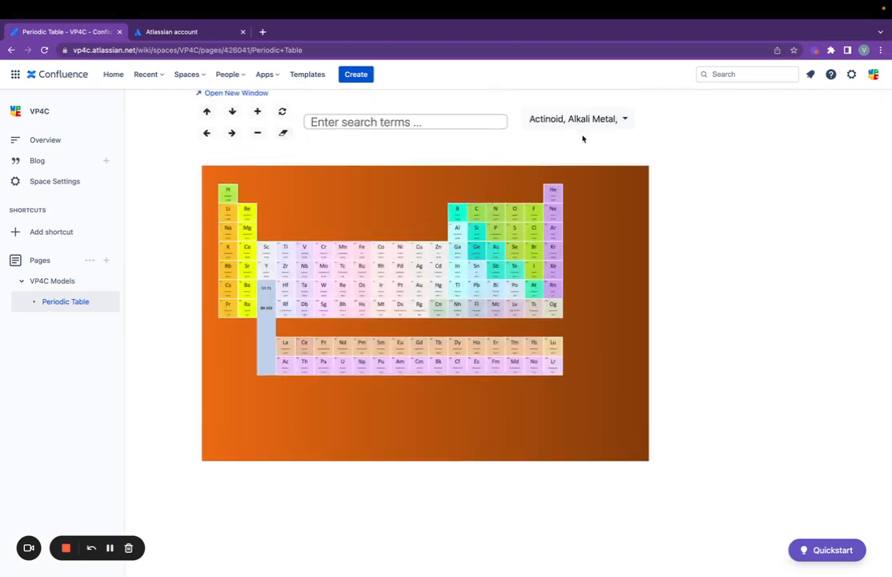
pyautogui.scroll(5, 881, 193)
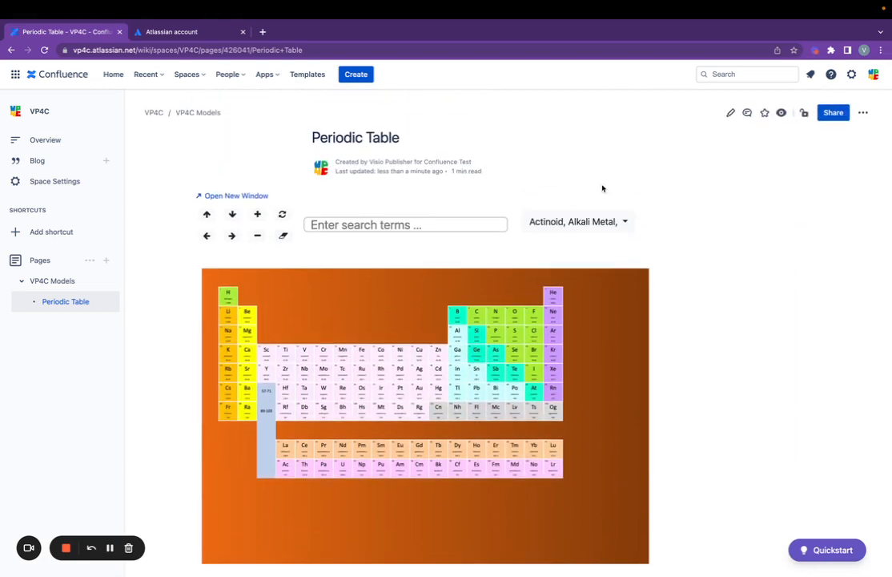
pyautogui.click(729, 114)
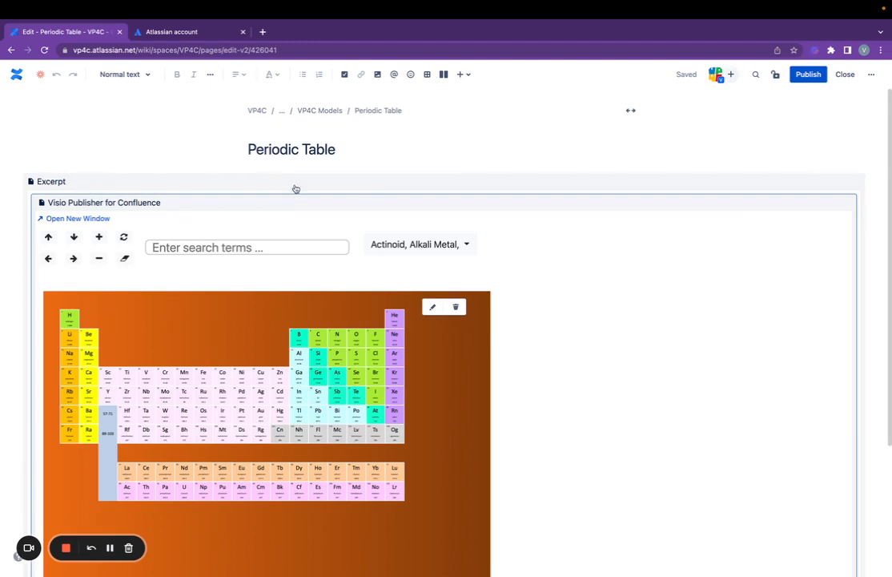
# - Switch the Periodic Table page layout to full width
pyautogui.click(631, 109)
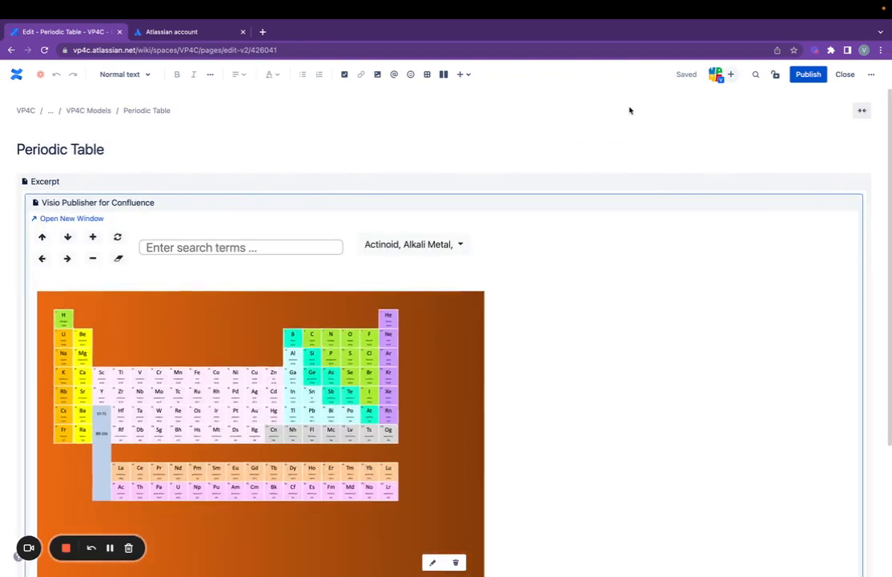
pyautogui.scroll(-3, 878, 259)
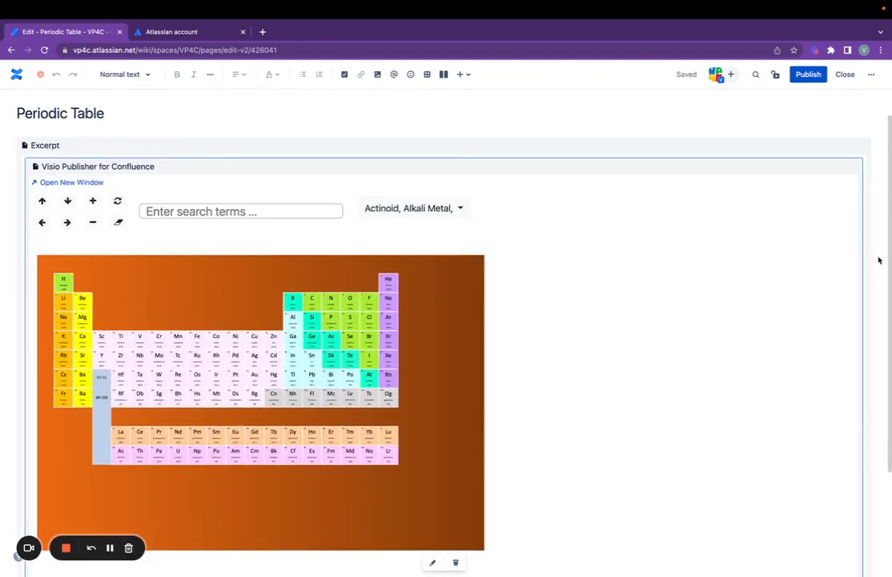
pyautogui.scroll(1, 878, 260)
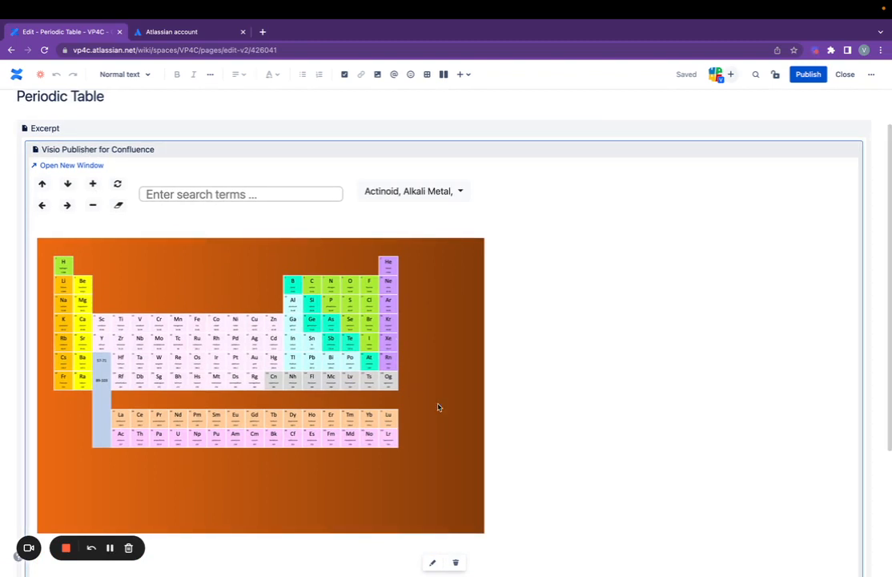
# - Change the Visio Publisher macro's Frameborder from hide to show and publish the page
pyautogui.click(433, 563)
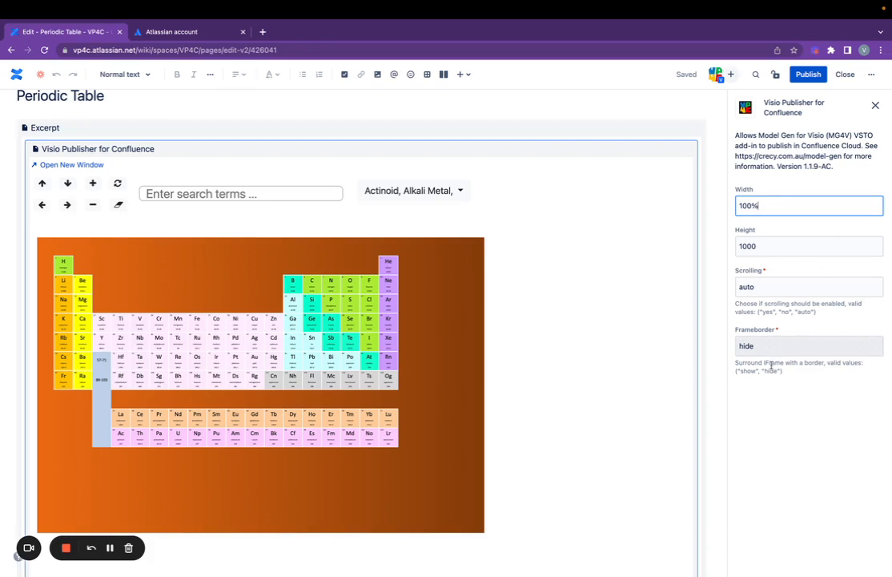
pyautogui.moveTo(762, 346); pyautogui.dragTo(732, 349)
pyautogui.write('s')
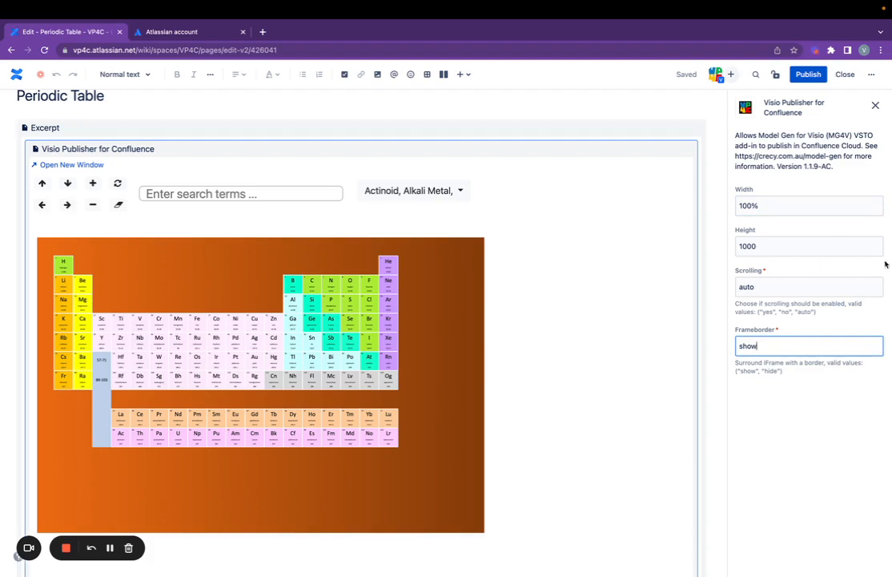
pyautogui.write('how')
pyautogui.click(808, 75)
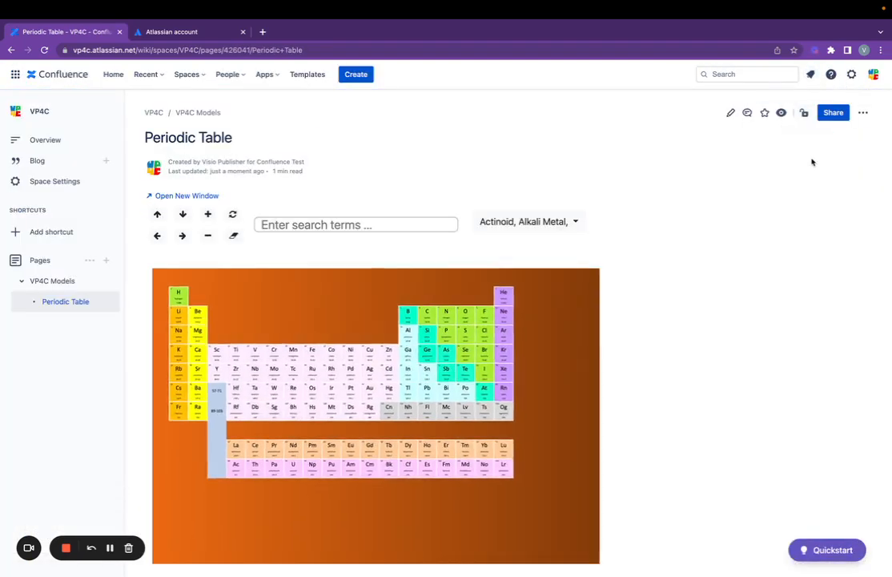
# - Go to the VP4C space overview and untick the 'Create rich interactive pages' task
pyautogui.scroll(-1, 723, 255)
pyautogui.scroll(1, 732, 253)
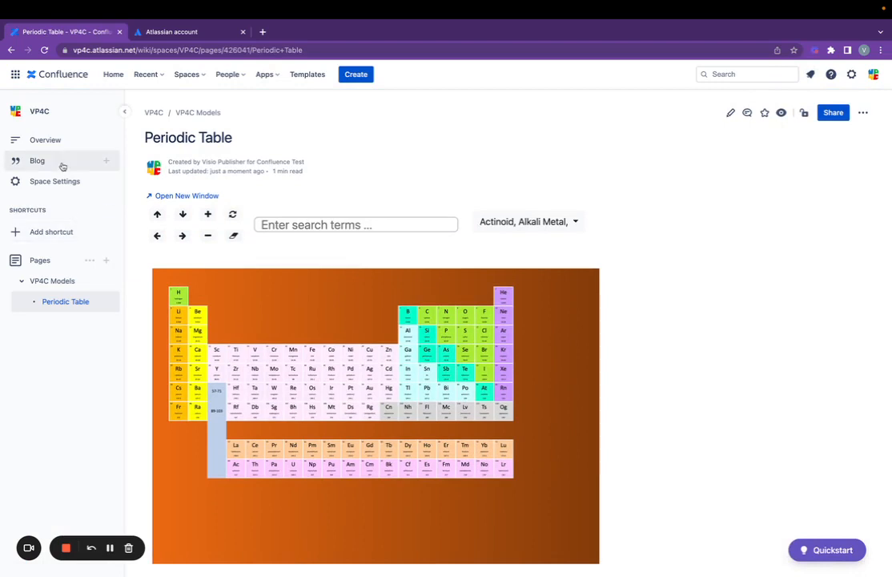
pyautogui.click(37, 113)
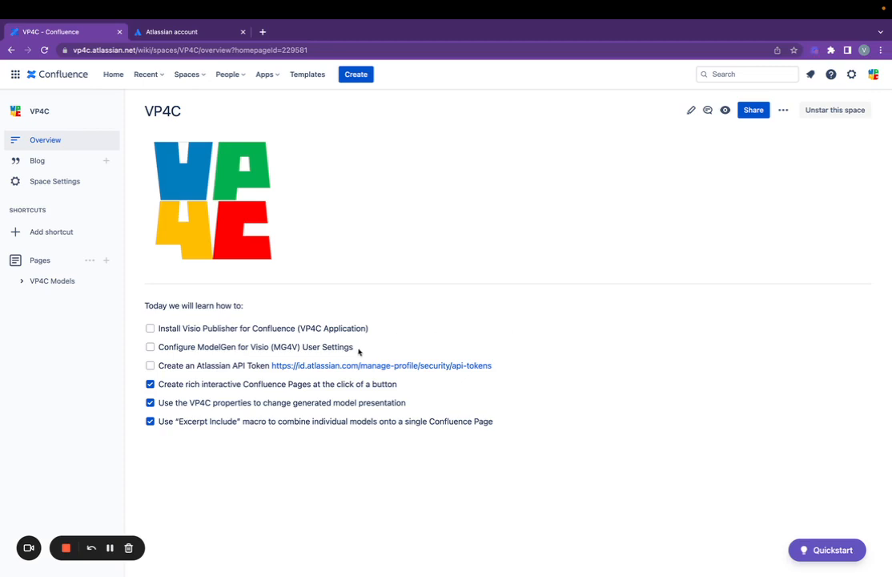
pyautogui.click(150, 384)
# - Review the drawing's Hydrogen, Antimony and Sodium pages, then publish the Hydrogen Helium Oxygen page as a model
pyautogui.click(22, 281)
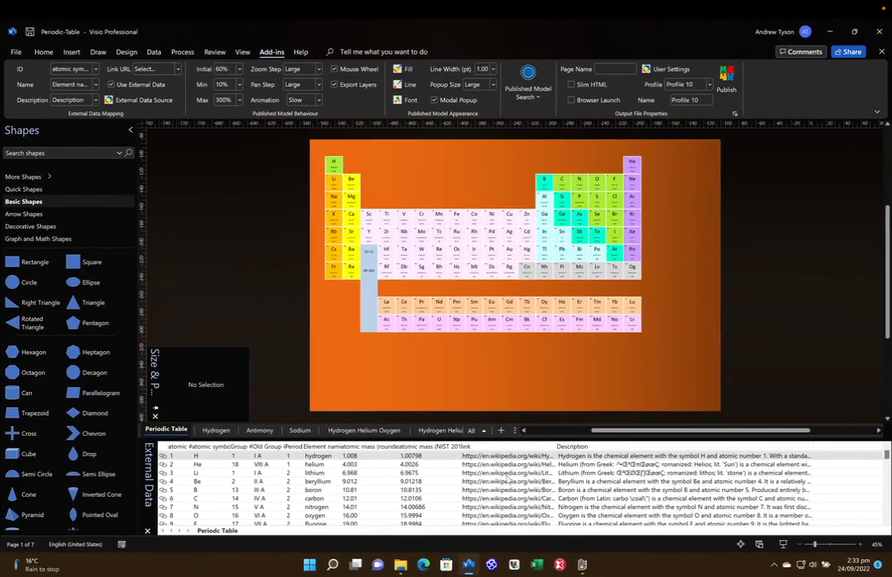
pyautogui.click(218, 430)
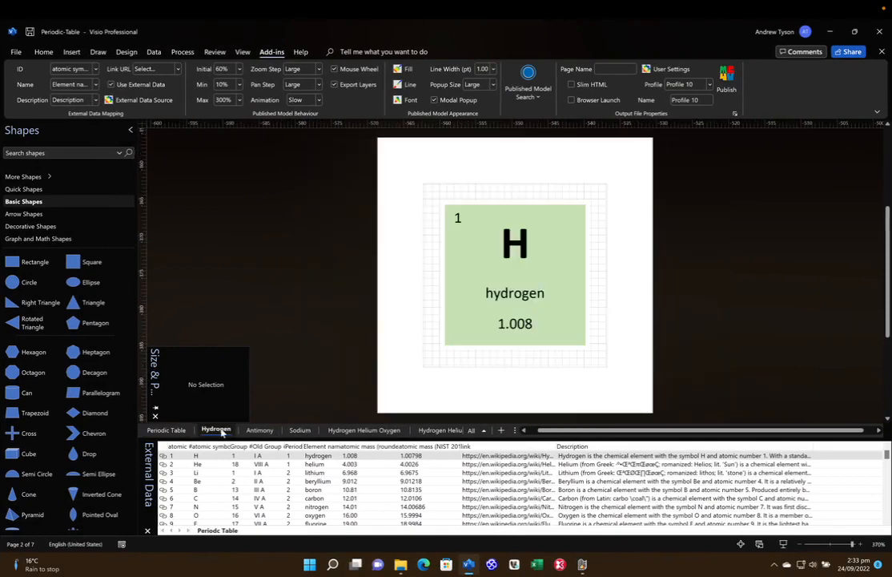
pyautogui.click(258, 430)
pyautogui.click(294, 430)
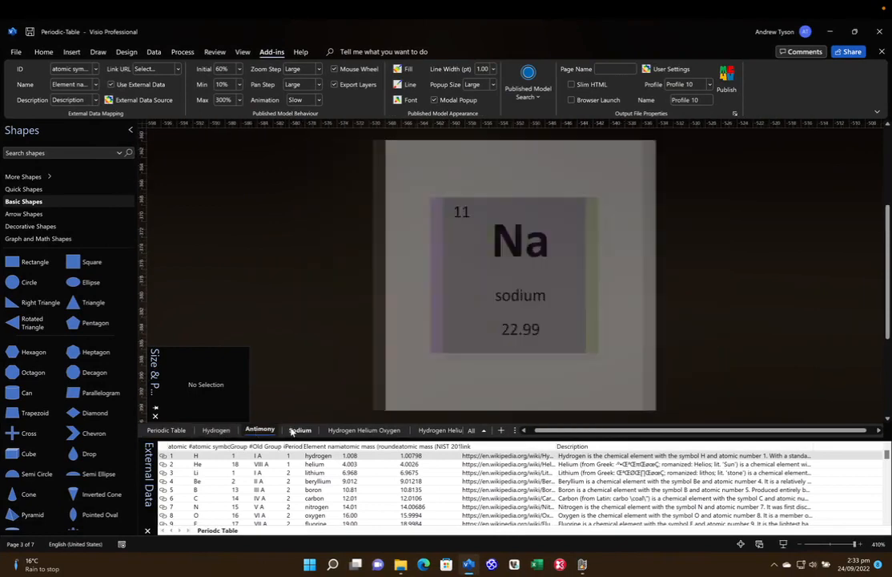
pyautogui.click(391, 431)
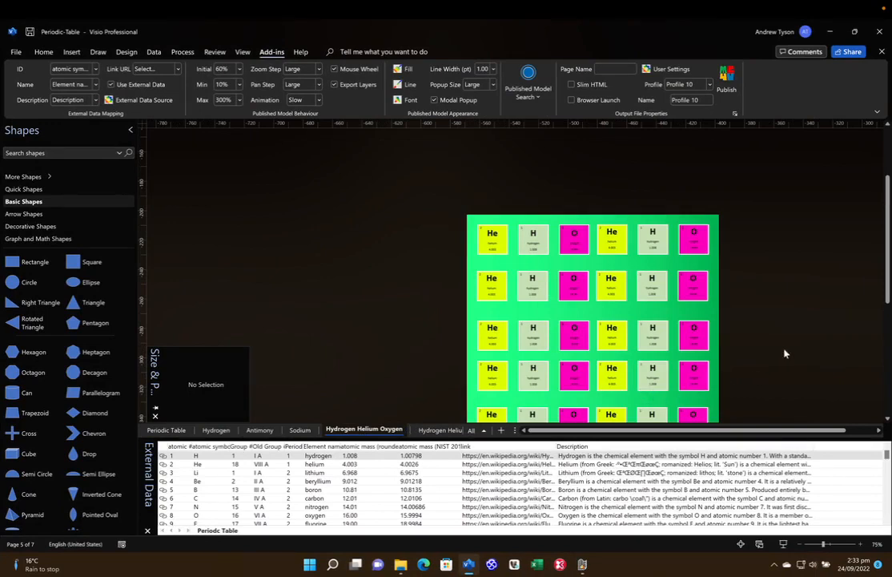
pyautogui.scroll(-3, 797, 352)
pyautogui.scroll(1, 799, 353)
pyautogui.scroll(2, 799, 353)
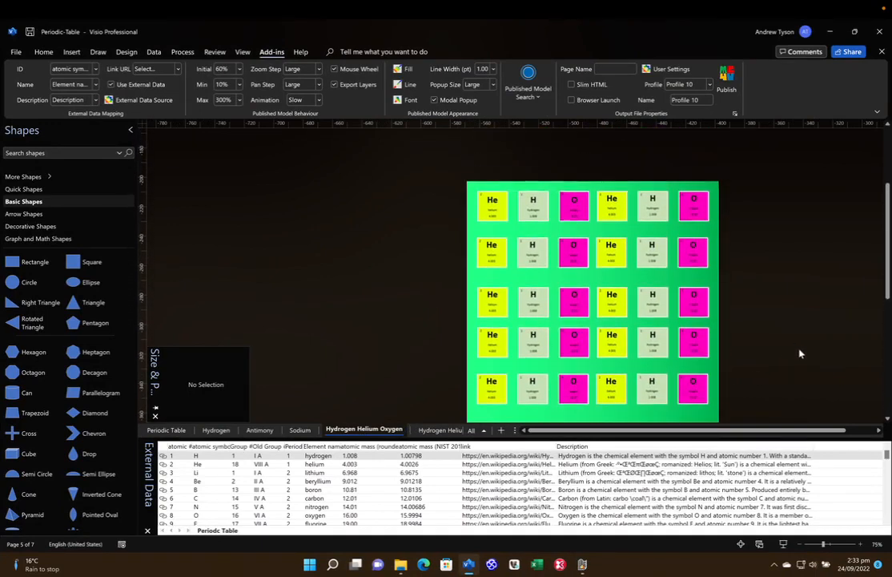
pyautogui.scroll(-2, 799, 353)
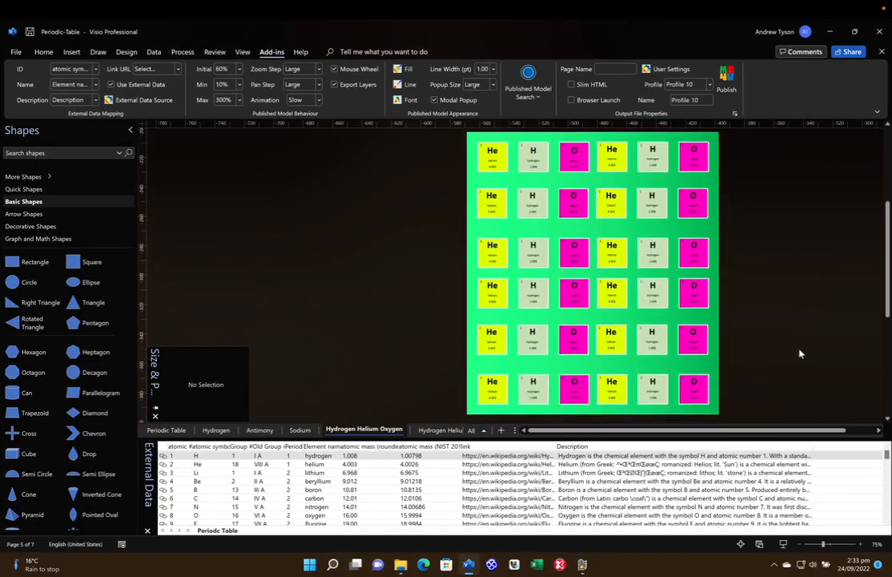
pyautogui.click(727, 80)
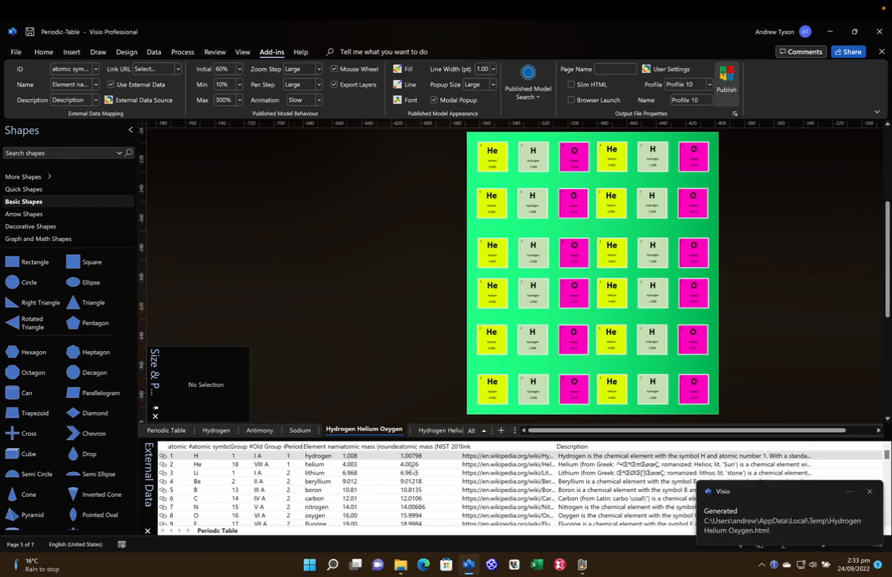
# - Publish the Hydrogen Helium page as a model and fit the whole page in the window
pyautogui.click(439, 430)
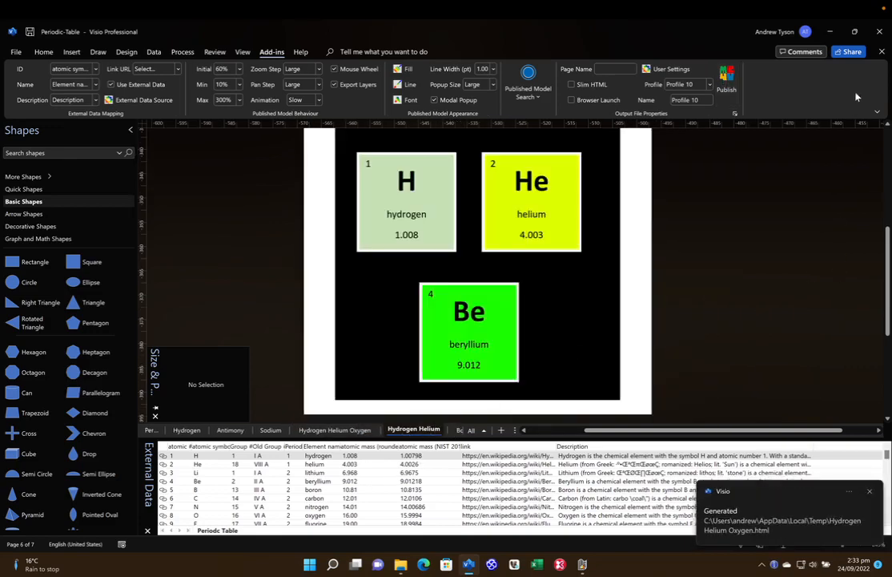
pyautogui.click(728, 80)
pyautogui.hscroll(-20, 707, 304)
pyautogui.hscroll(-5, 707, 304)
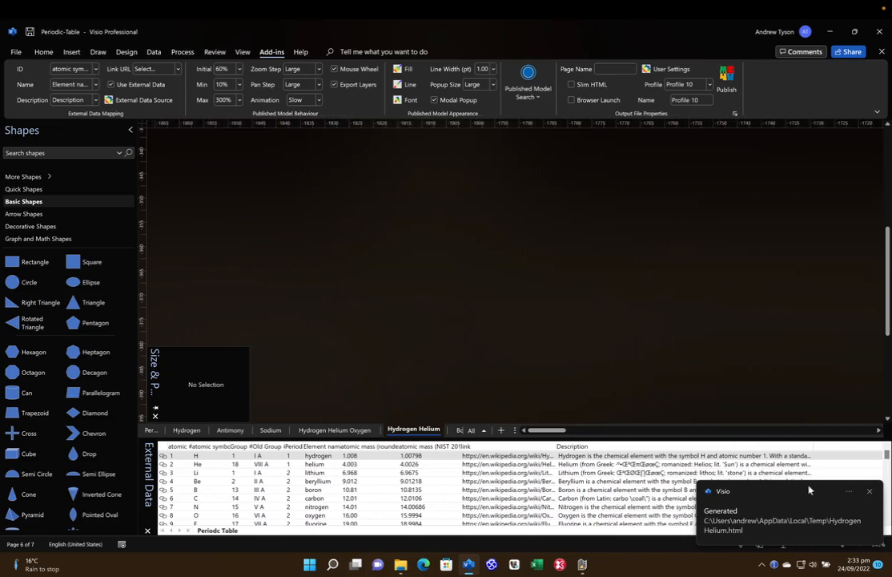
pyautogui.click(740, 548)
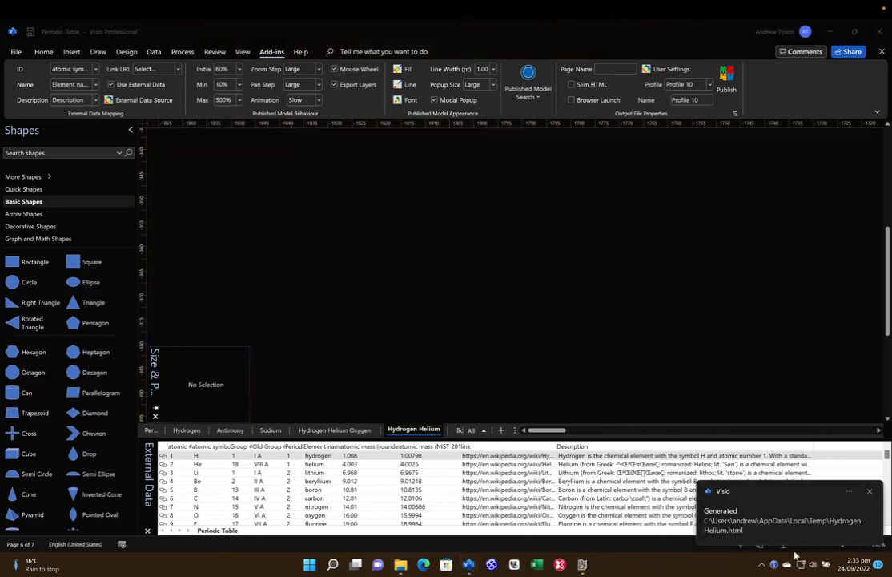
pyautogui.click(739, 545)
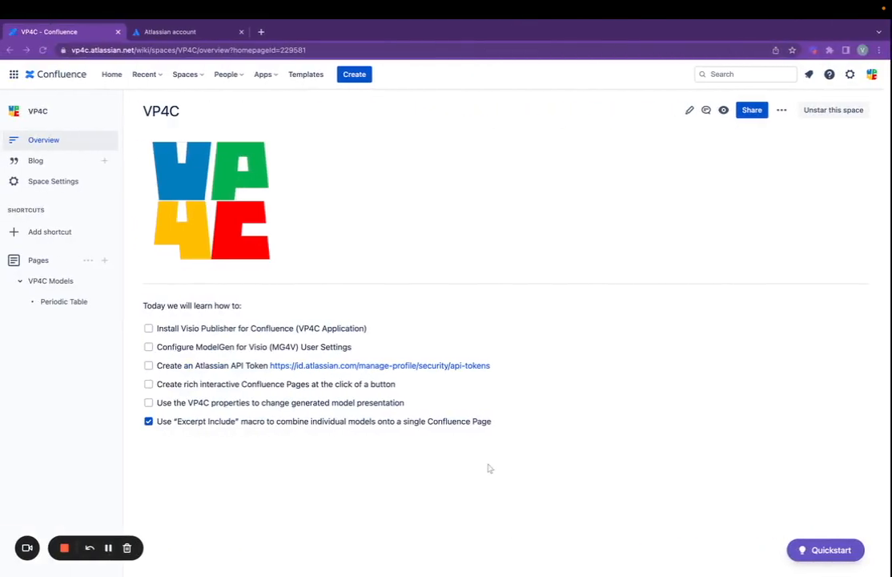
# - Reload the space, expand VP4C Models in a widened page tree, and view both new model pages
pyautogui.click(44, 49)
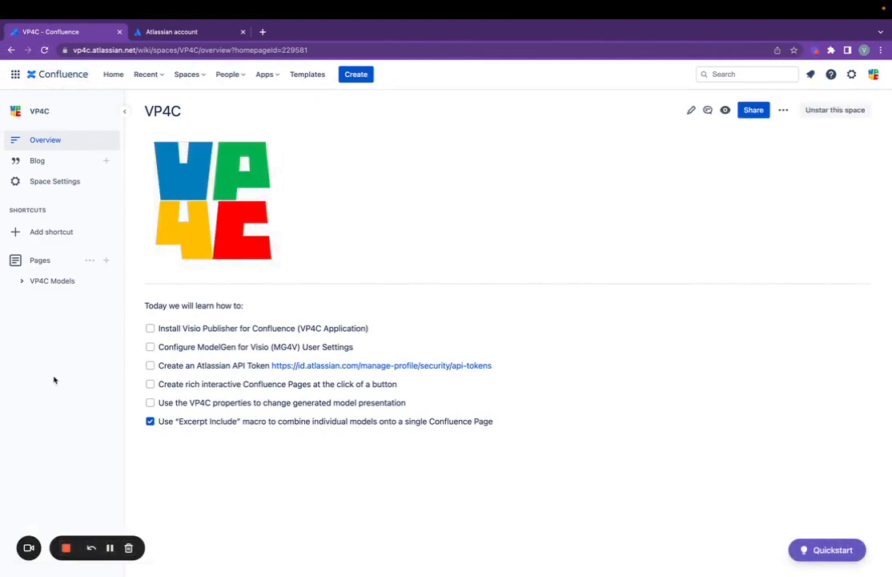
pyautogui.click(23, 283)
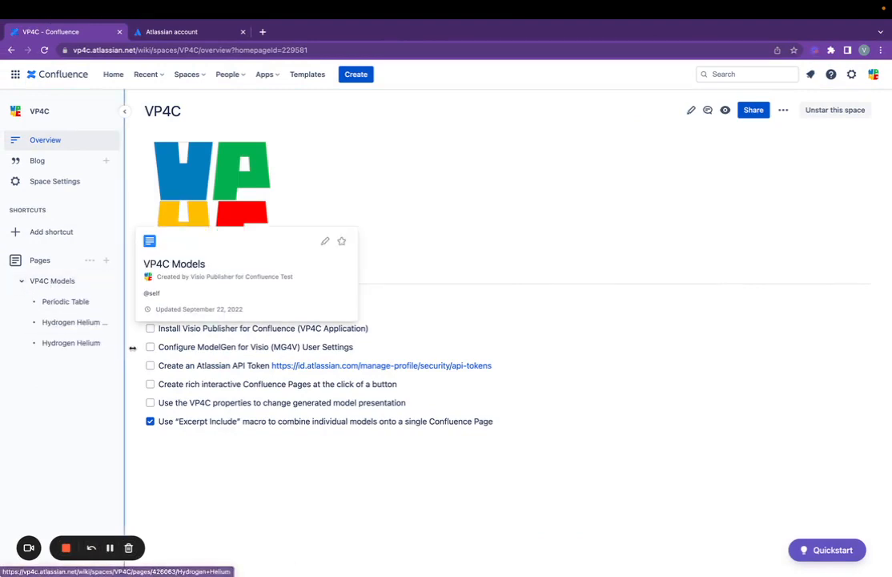
pyautogui.moveTo(123, 346); pyautogui.dragTo(185, 344)
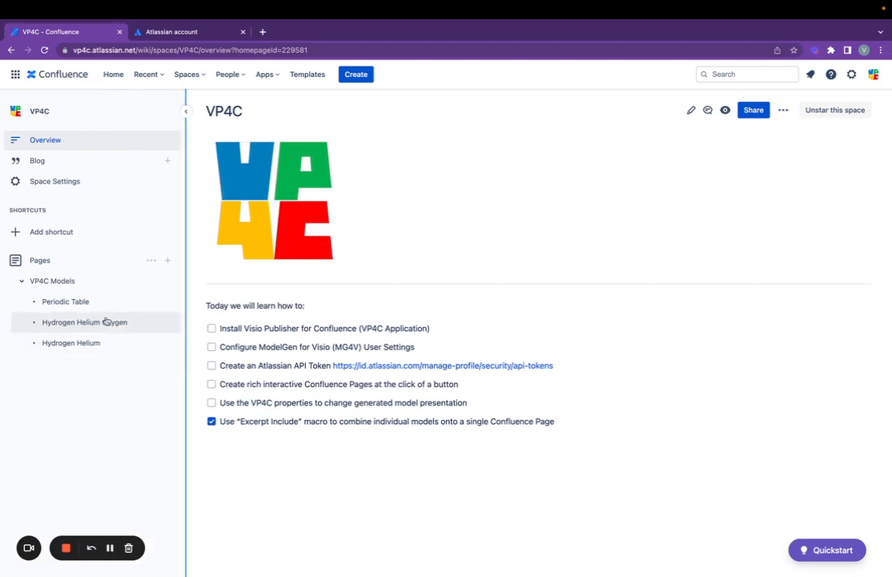
pyautogui.click(78, 328)
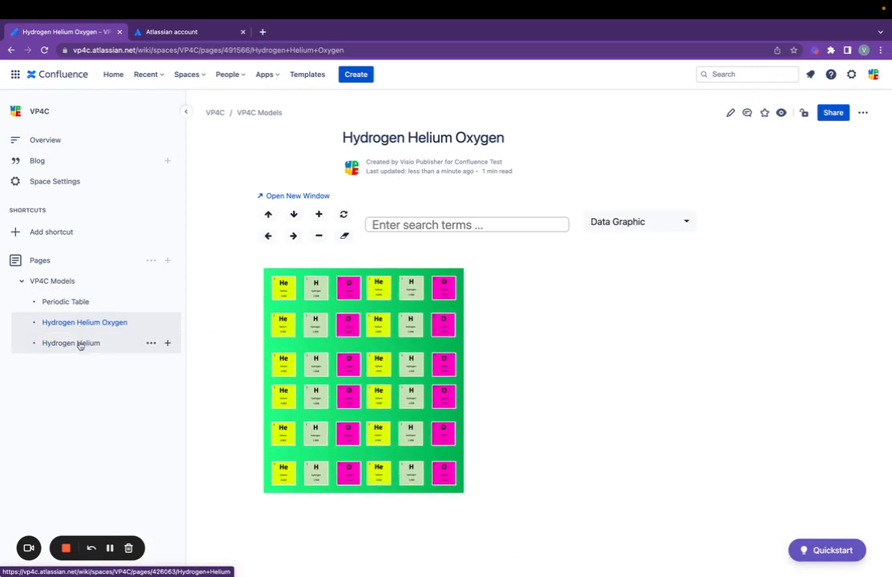
pyautogui.click(80, 344)
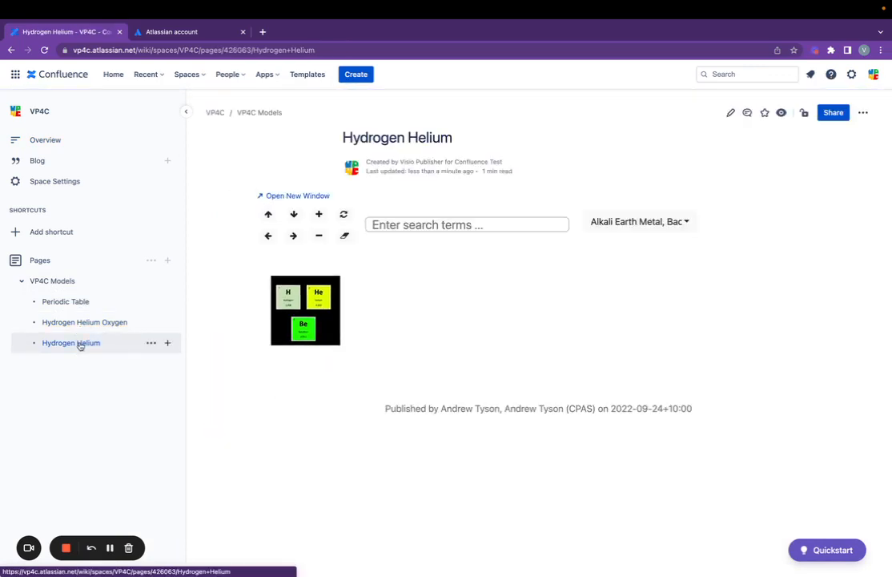
# - Compare the Hydrogen Helium Oxygen, Periodic Table and Hydrogen Helium pages, then open VP4C Models
pyautogui.click(73, 322)
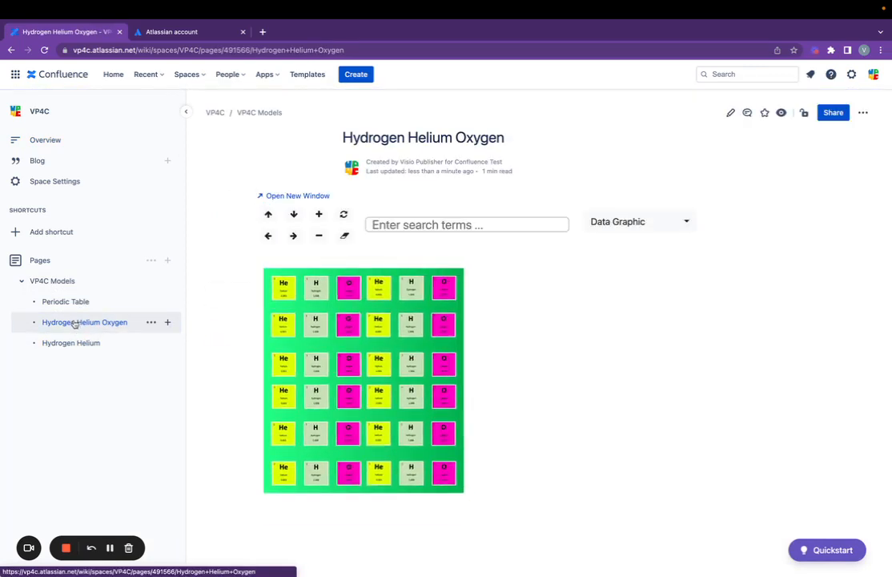
pyautogui.click(64, 301)
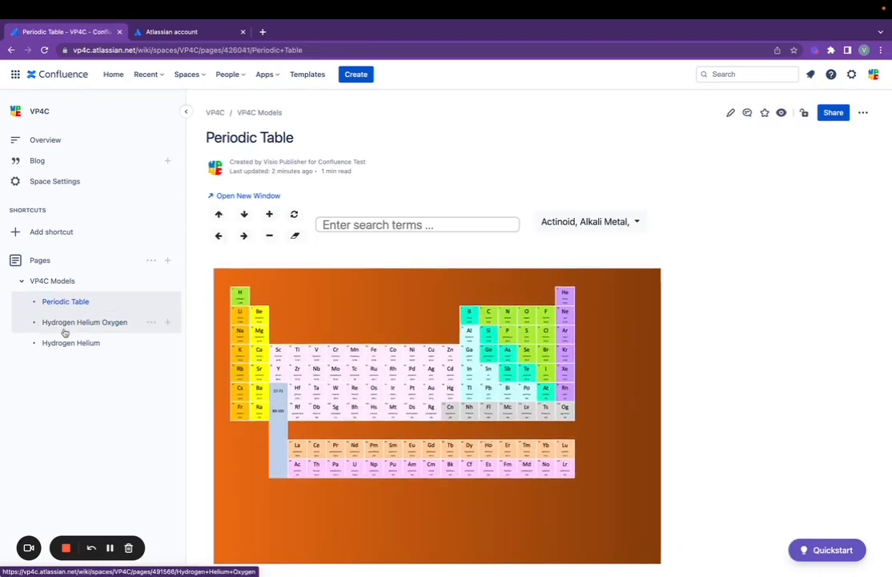
pyautogui.click(64, 330)
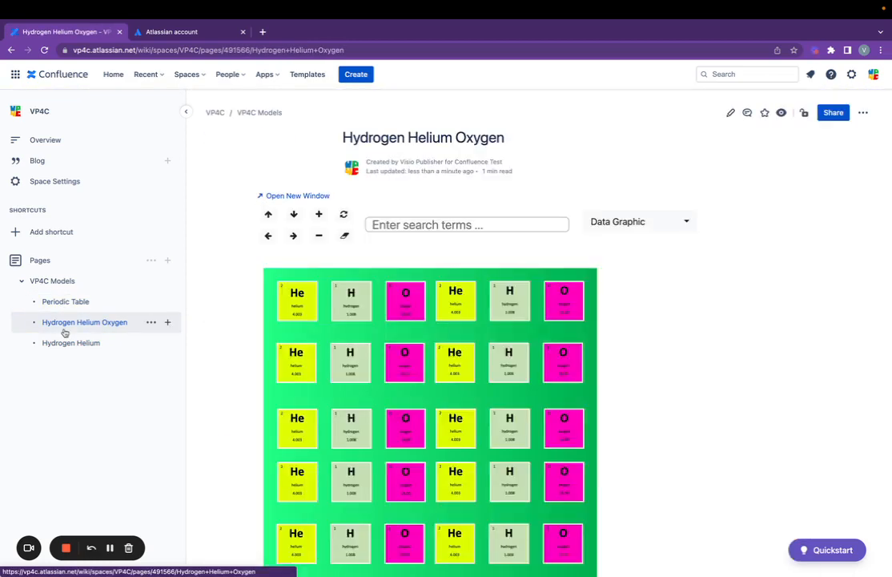
pyautogui.click(73, 350)
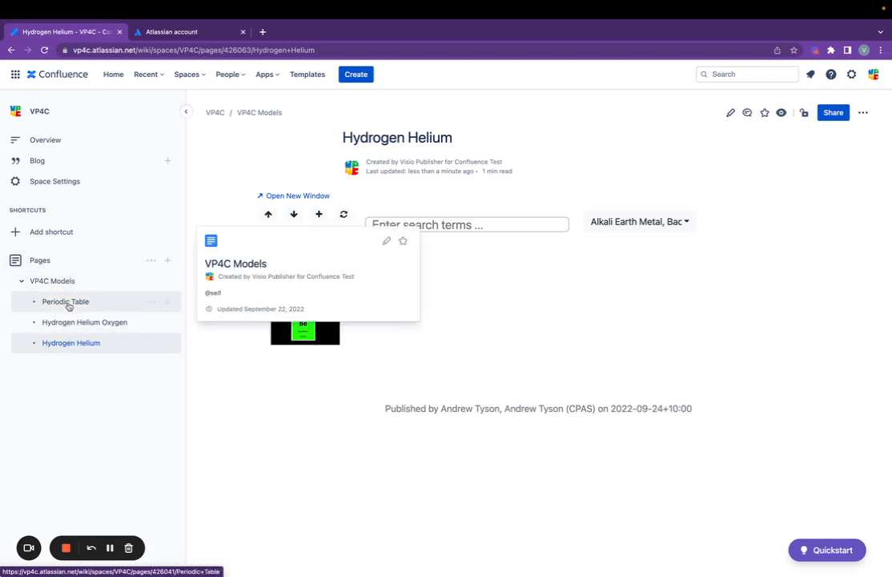
pyautogui.moveTo(70, 346)
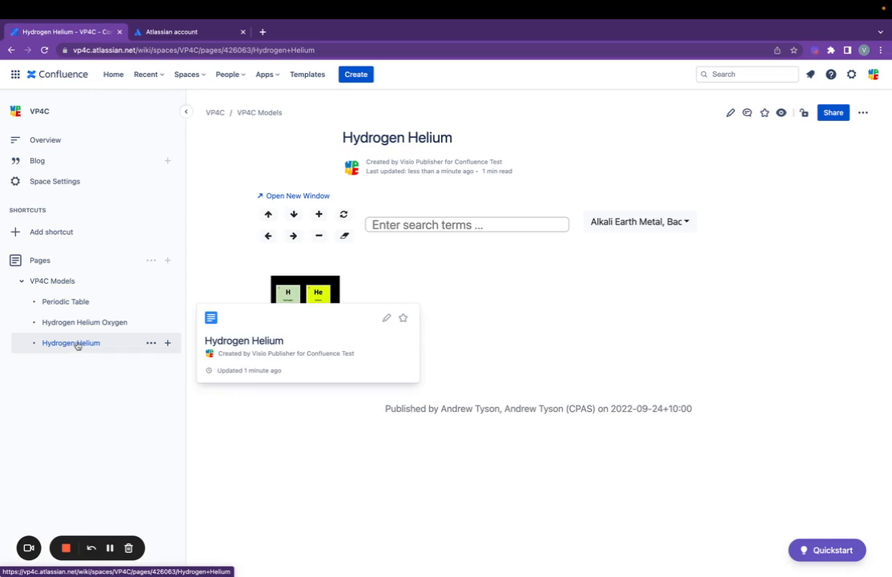
pyautogui.click(60, 283)
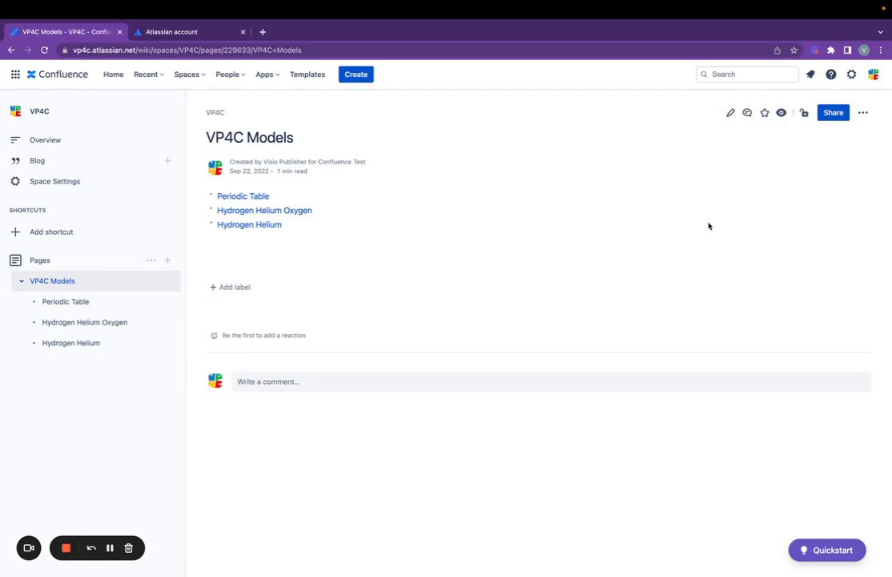
# - Edit VP4C Models and insert an Excerpt Include macro on a new line below the Page Tree
pyautogui.click(730, 116)
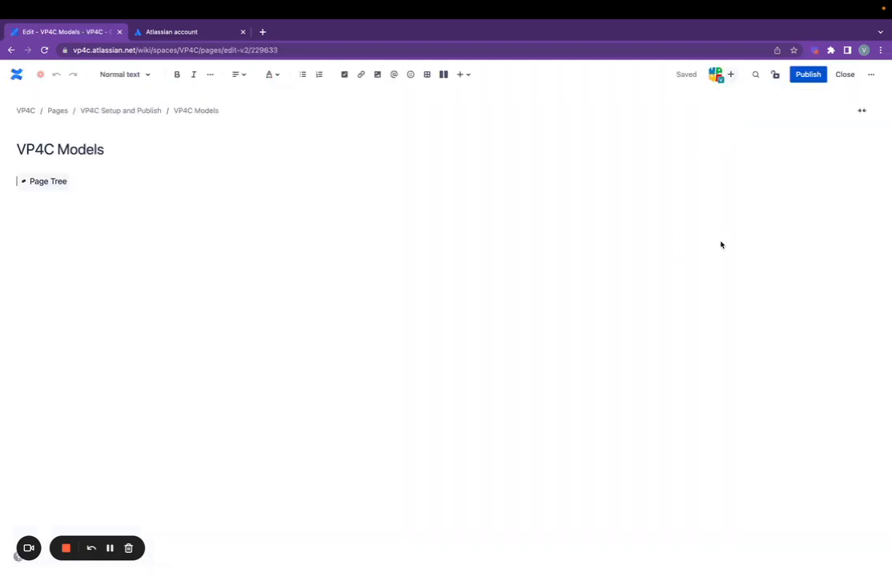
pyautogui.click(89, 185)
pyautogui.press('Return')
pyautogui.write('/')
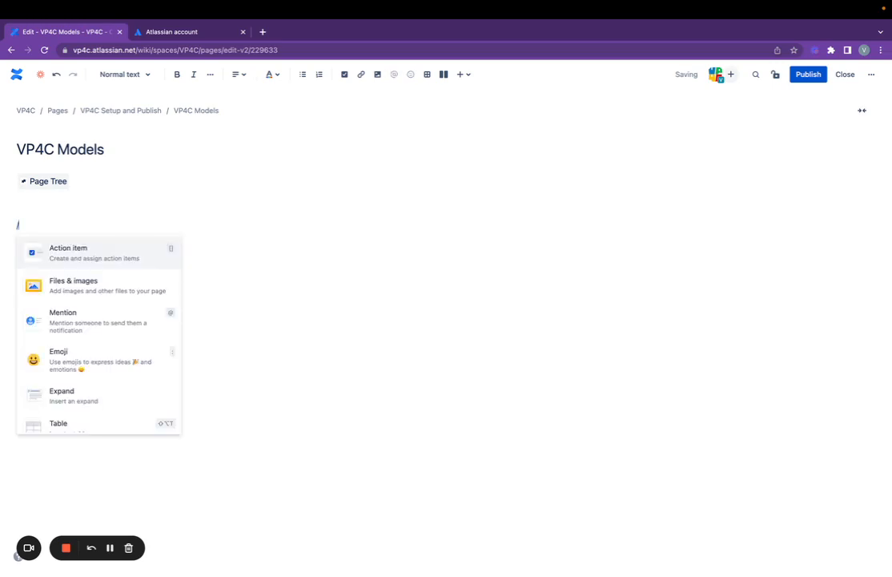
pyautogui.write('exce')
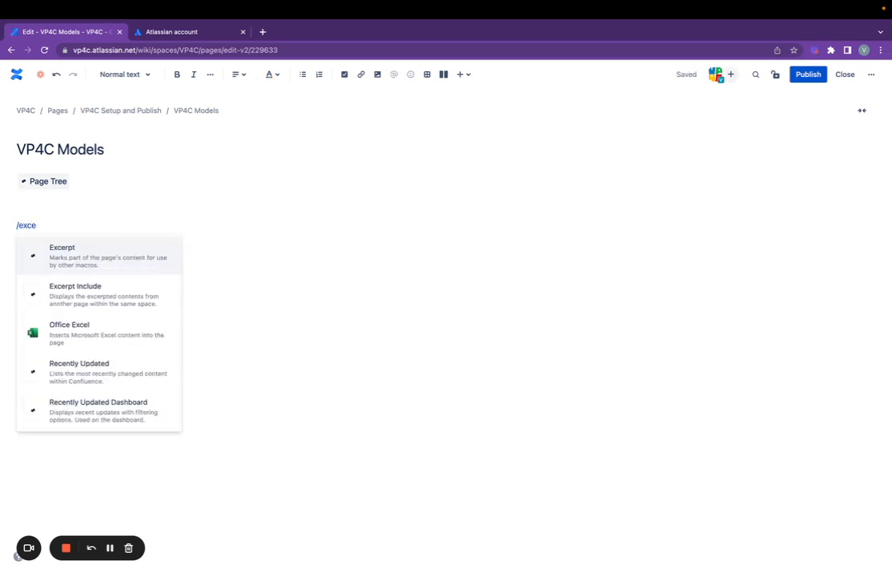
pyautogui.press('Down')
pyautogui.press('Return')
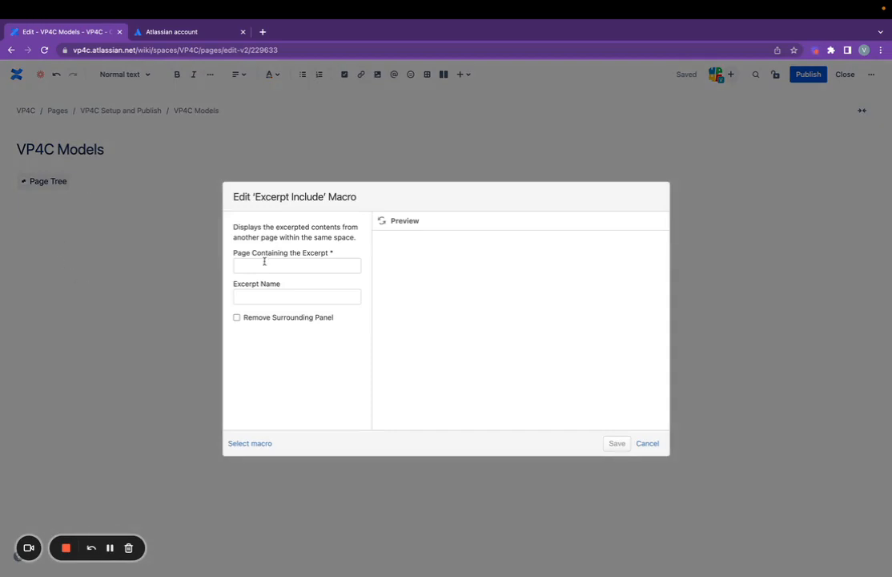
# - Point the macro at Periodic Table with the surrounding panel removed, preview it and save
pyautogui.click(264, 266)
pyautogui.write('P')
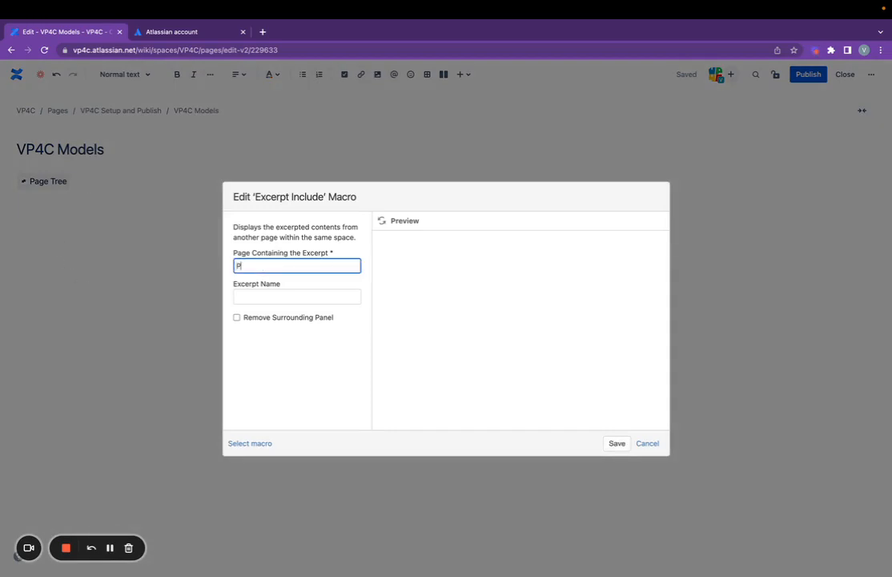
pyautogui.write('eriod')
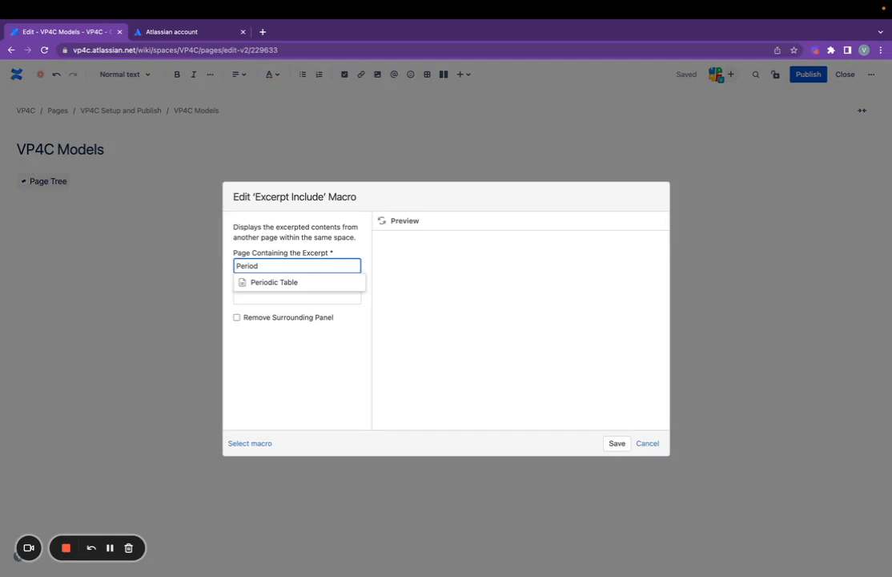
pyautogui.press('Down')
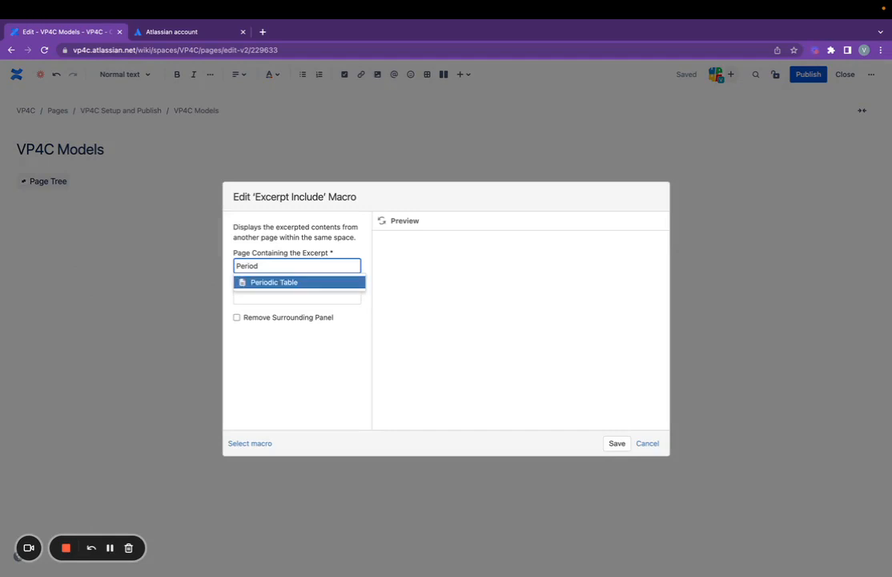
pyautogui.press('Return')
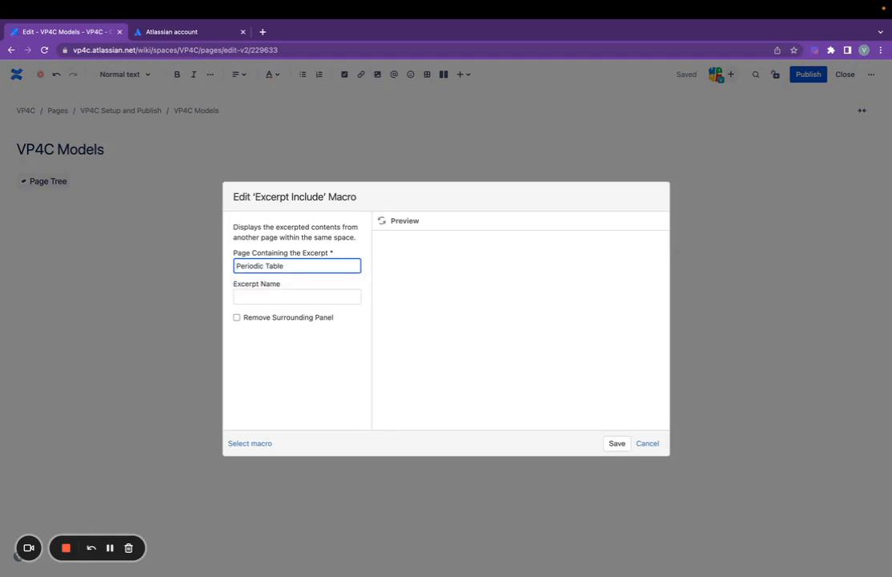
pyautogui.click(236, 317)
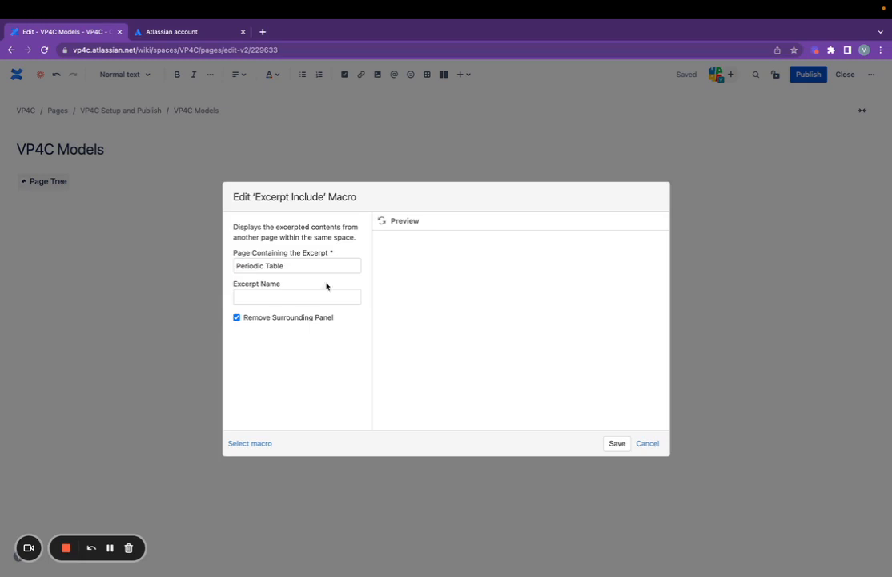
pyautogui.click(388, 222)
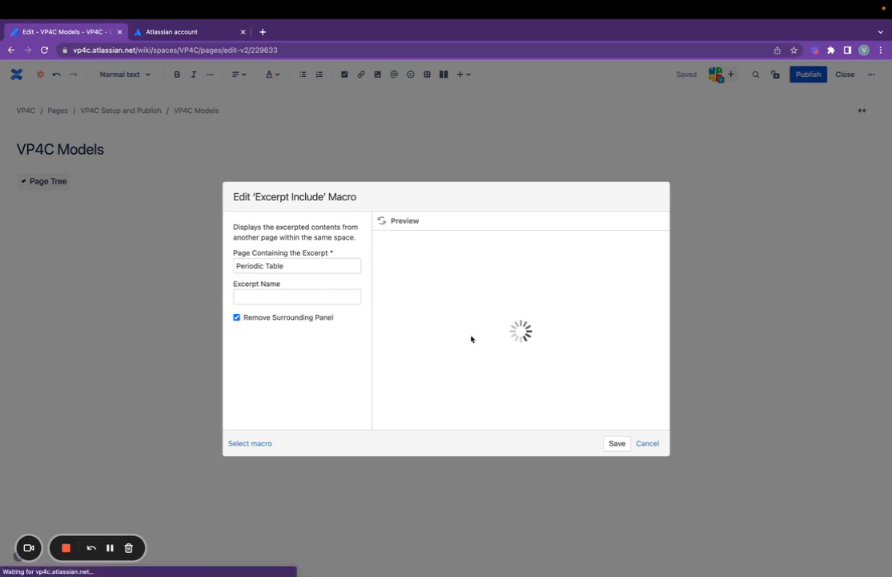
pyautogui.click(618, 443)
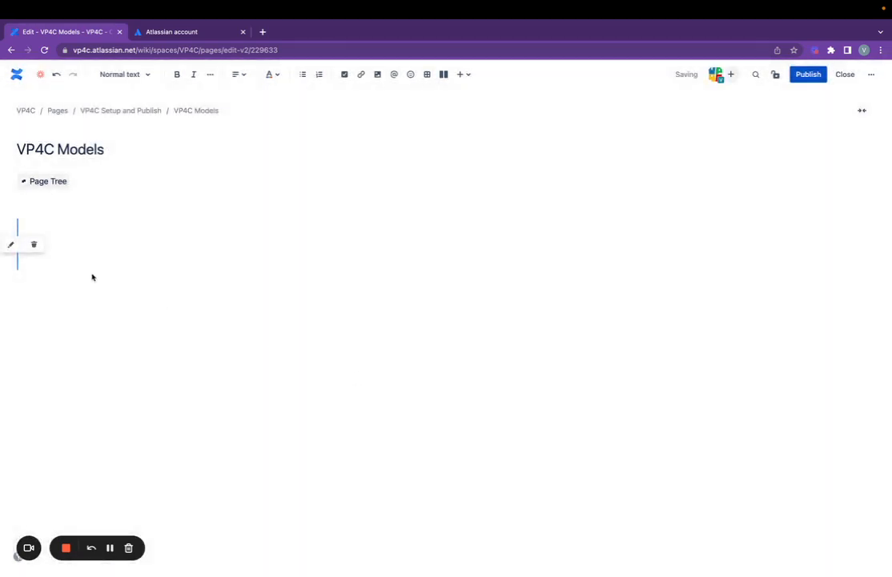
pyautogui.click(94, 182)
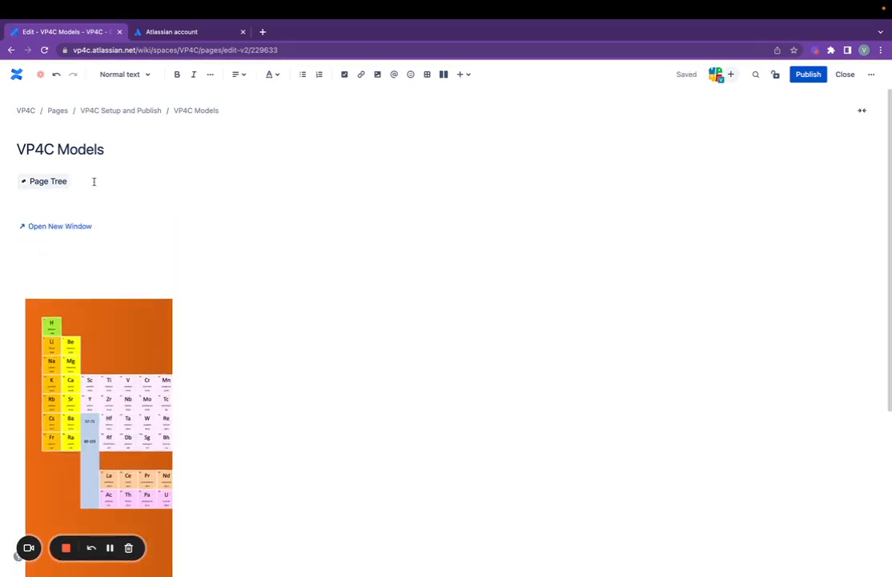
pyautogui.press('Return')
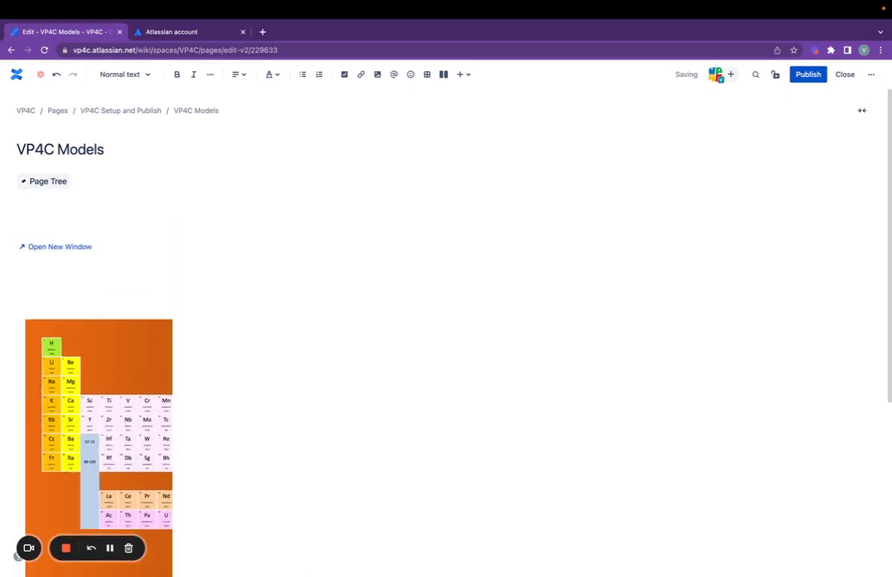
pyautogui.write('/excer')
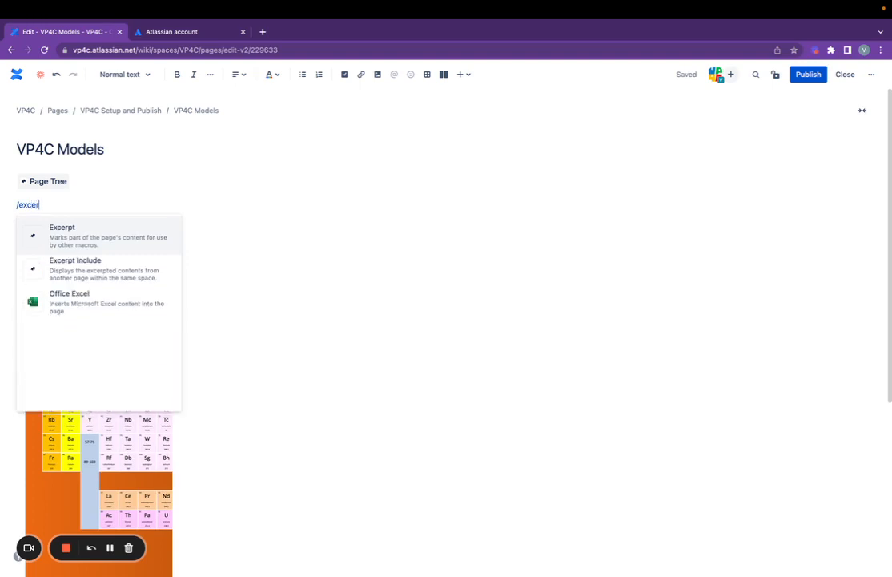
pyautogui.press('Down')
pyautogui.press('Return')
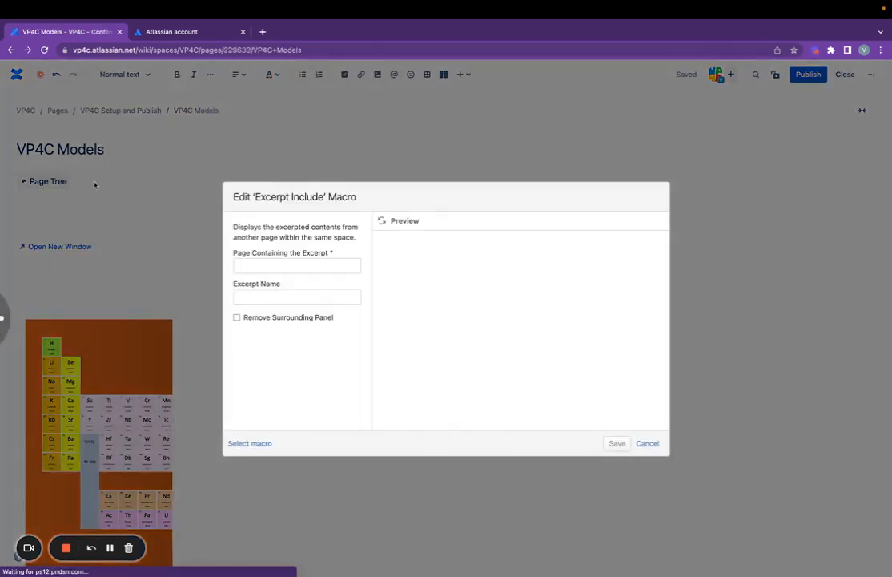
pyautogui.click(258, 265)
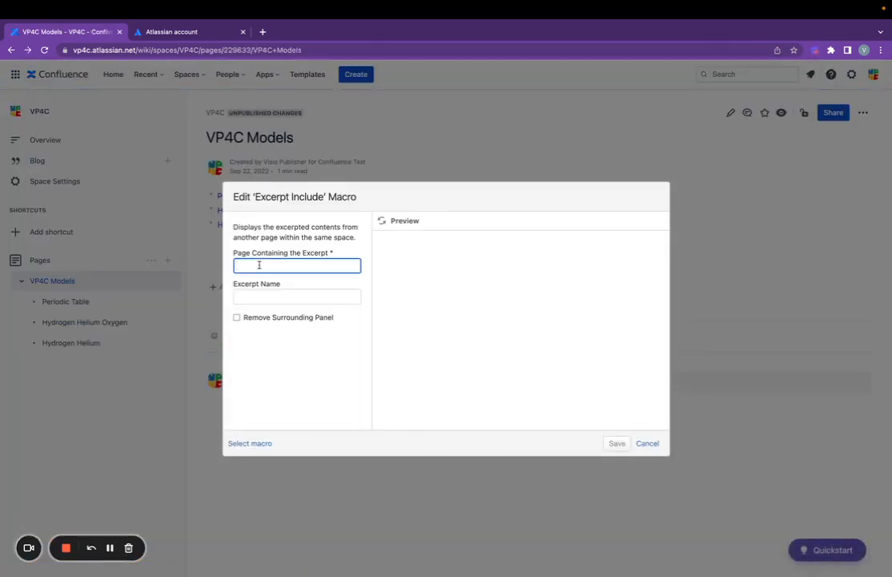
pyautogui.write('Hyr')
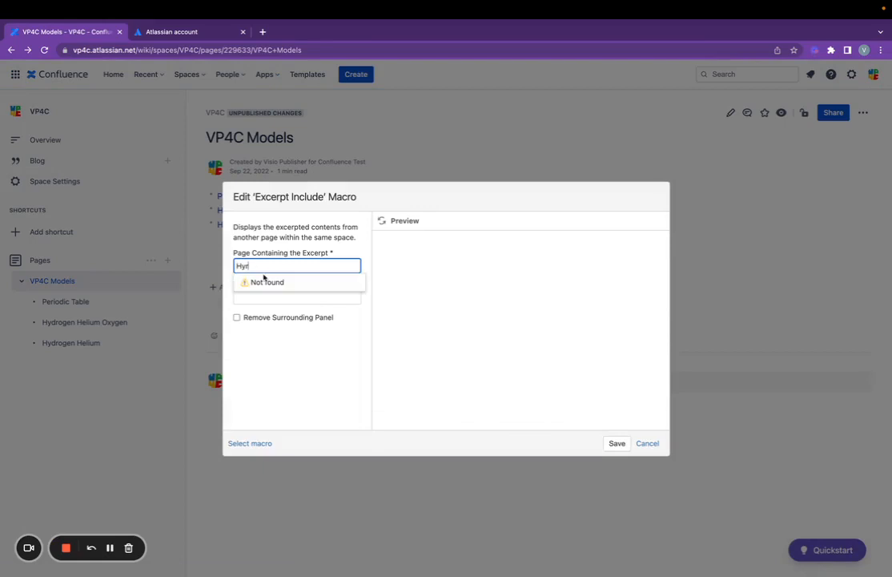
pyautogui.press('BackSpace')
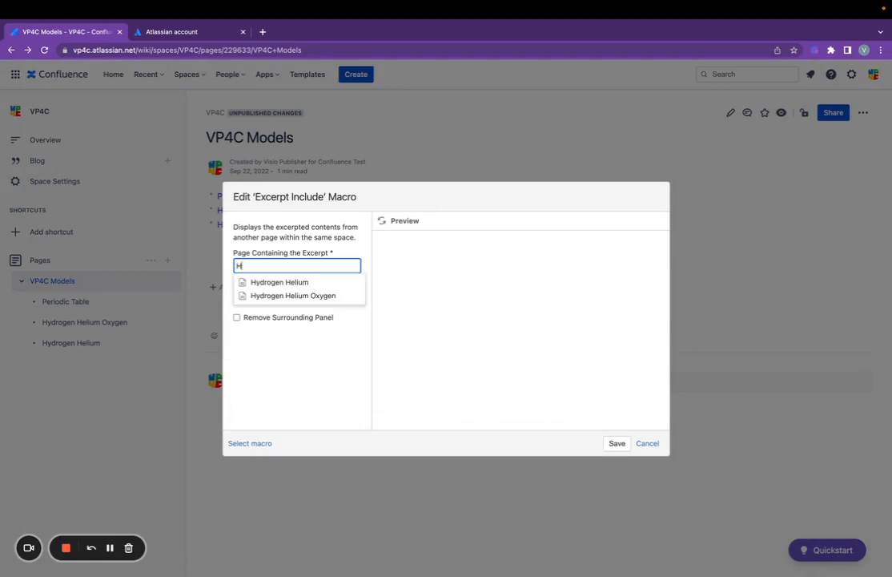
pyautogui.click(276, 296)
pyautogui.click(237, 317)
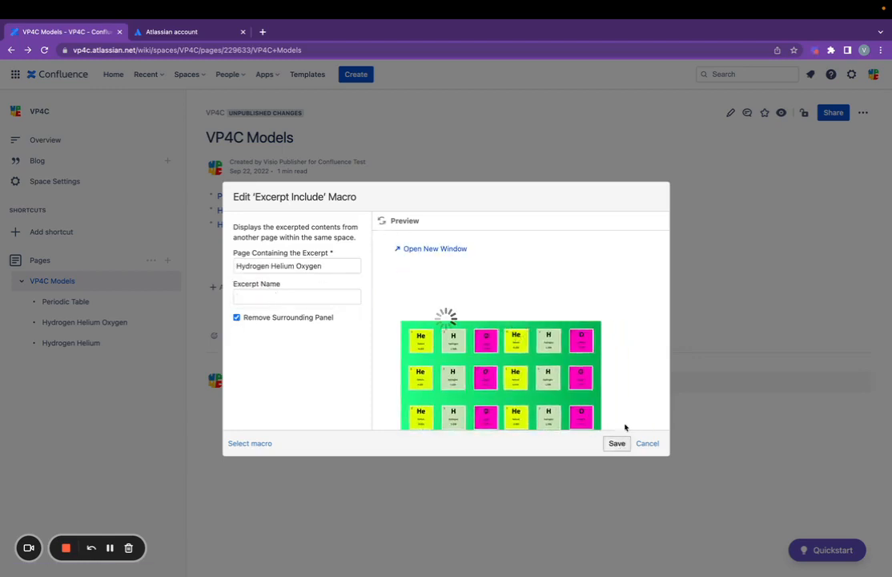
pyautogui.click(616, 443)
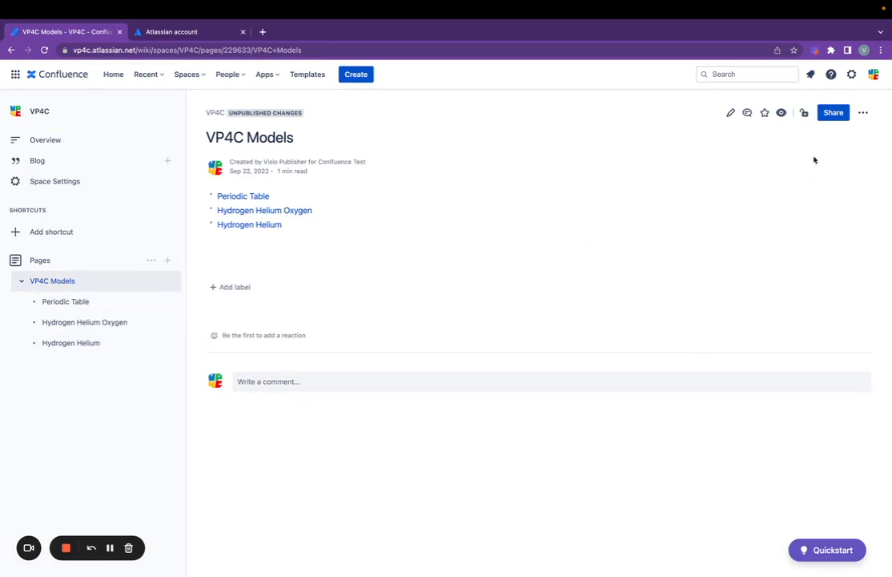
pyautogui.click(731, 113)
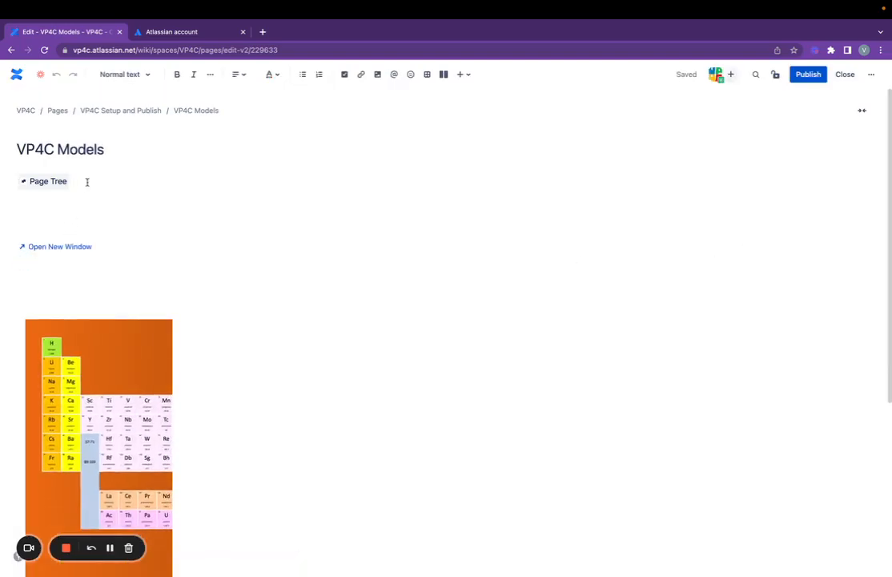
pyautogui.press('Return')
# - Insert a second Excerpt Include macro pulling from the Hydrogen Helium Oxygen page
pyautogui.write('/')
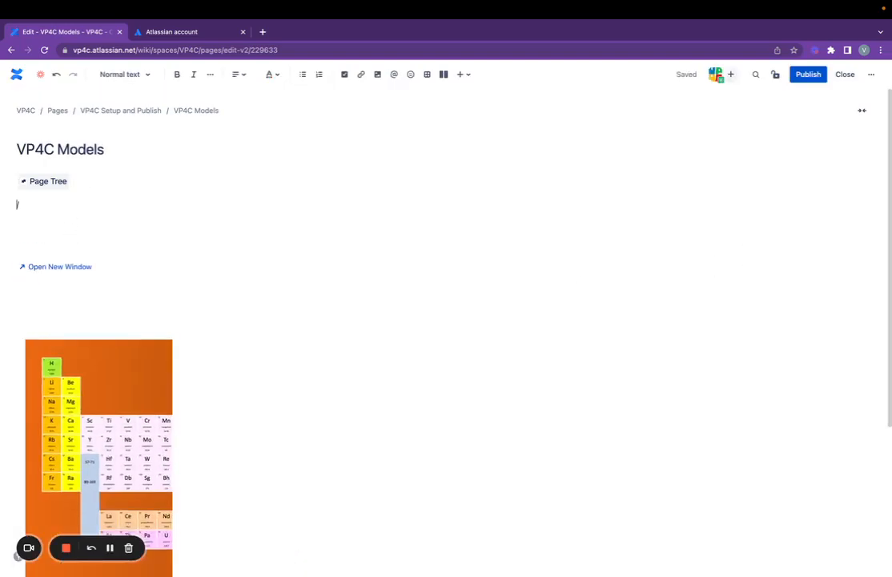
pyautogui.write('exce')
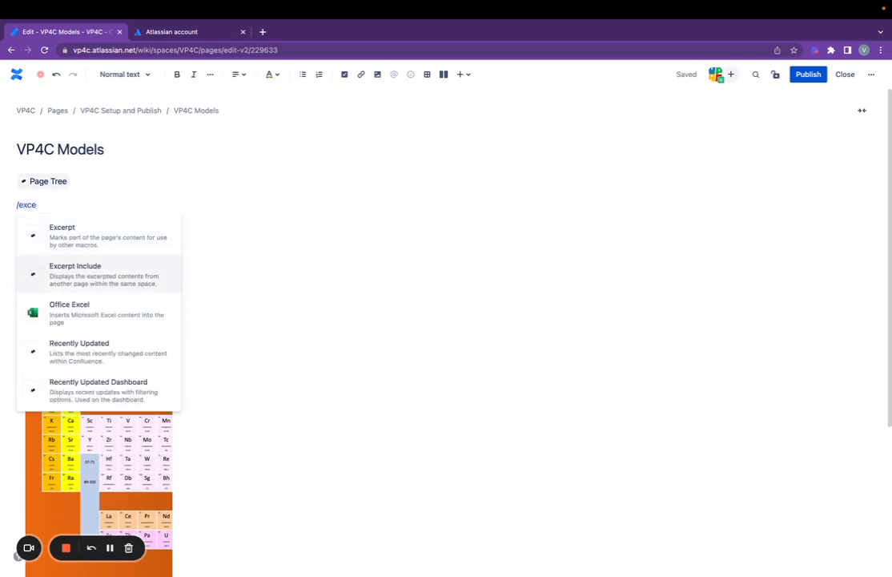
pyautogui.press('Return')
pyautogui.click(254, 266)
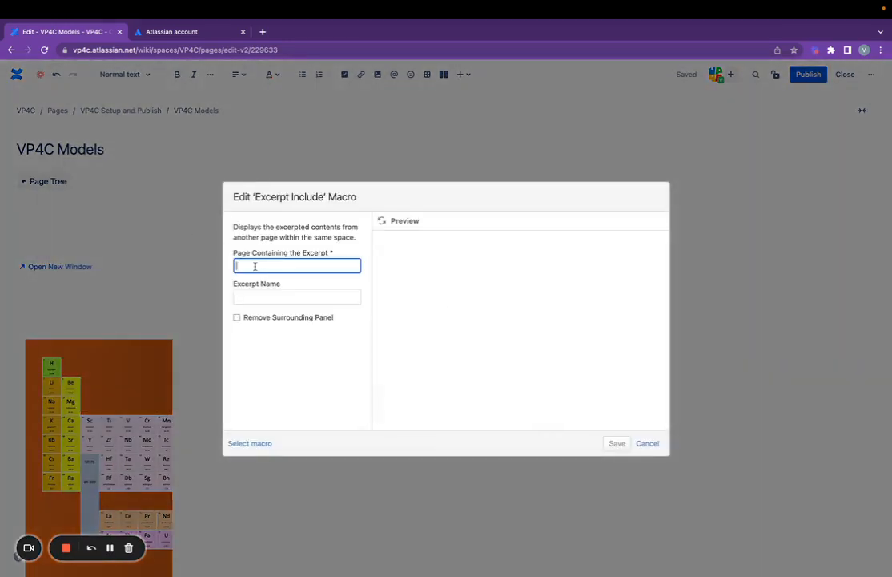
pyautogui.write('Hydro')
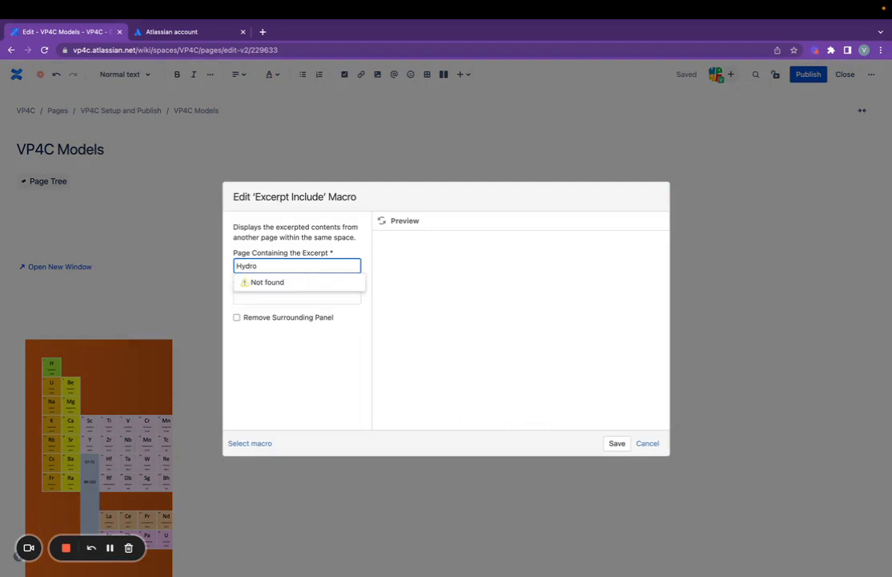
pyautogui.click(275, 296)
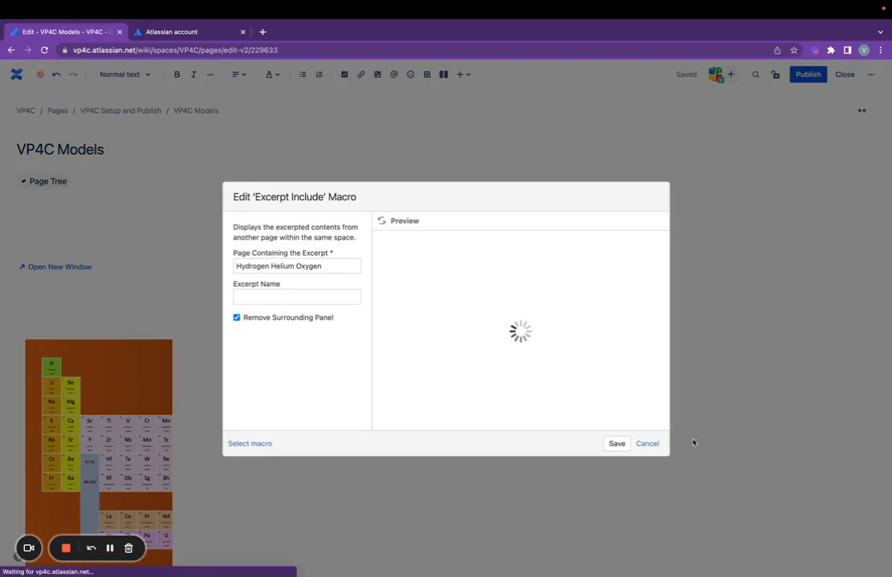
pyautogui.click(617, 443)
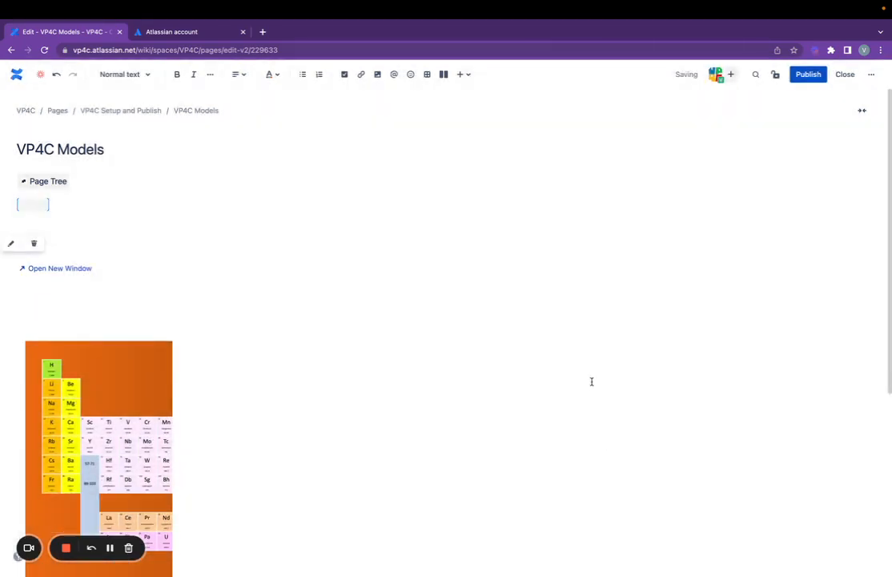
# - Publish VP4C Models and scroll through to check the Hydrogen Helium Oxygen grid and periodic table
pyautogui.click(804, 74)
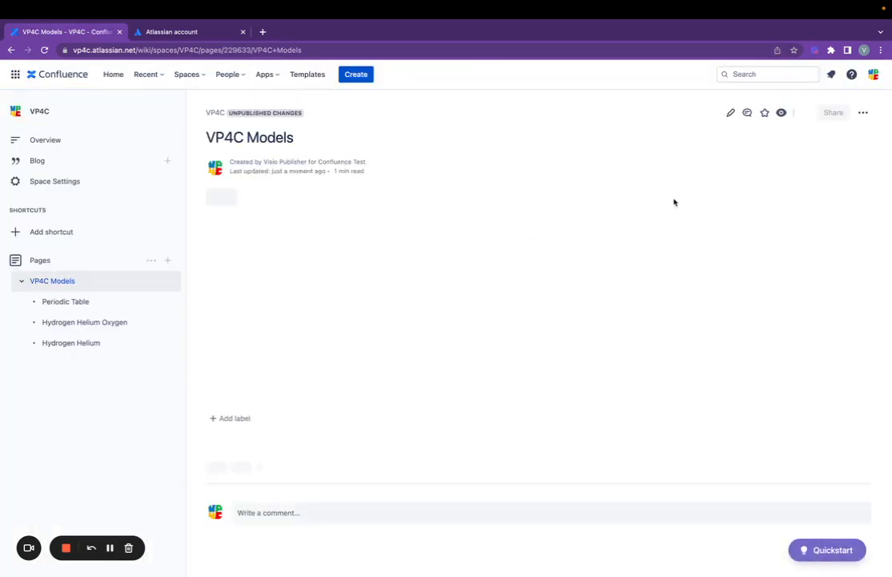
pyautogui.scroll(-5, 799, 233)
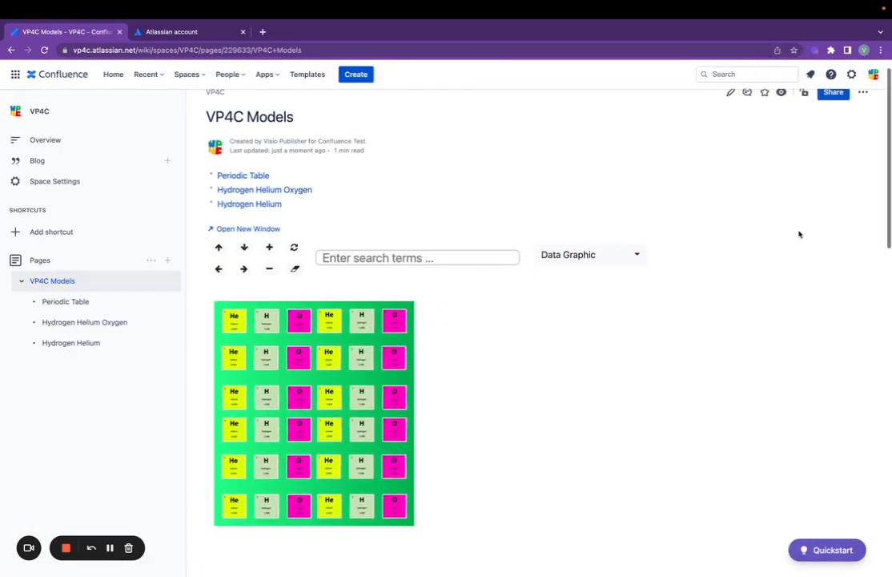
pyautogui.scroll(-4, 818, 235)
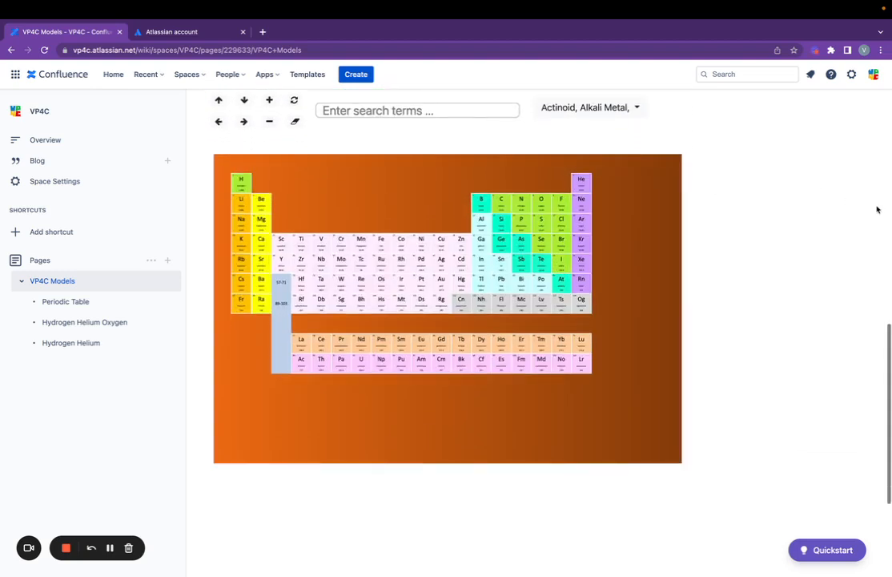
pyautogui.scroll(3, 877, 210)
pyautogui.scroll(4, 875, 208)
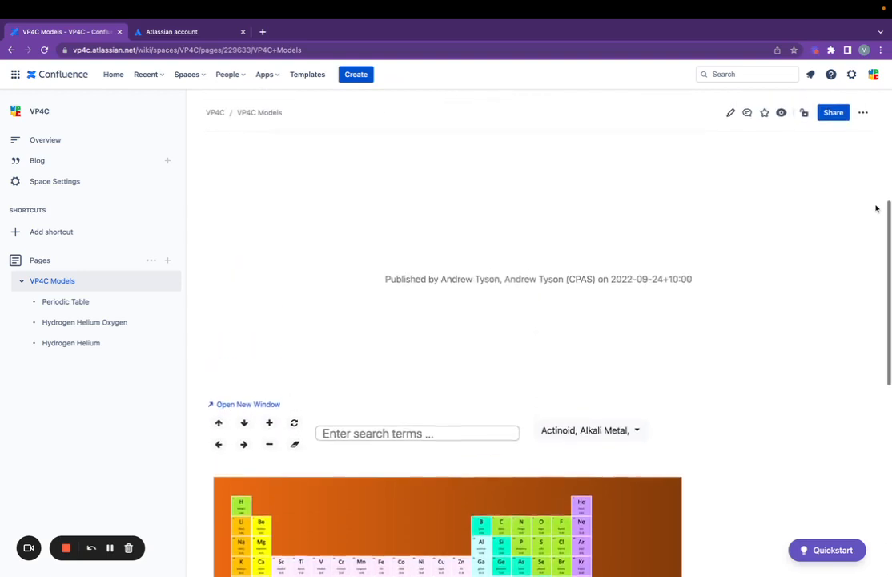
pyautogui.scroll(2, 875, 208)
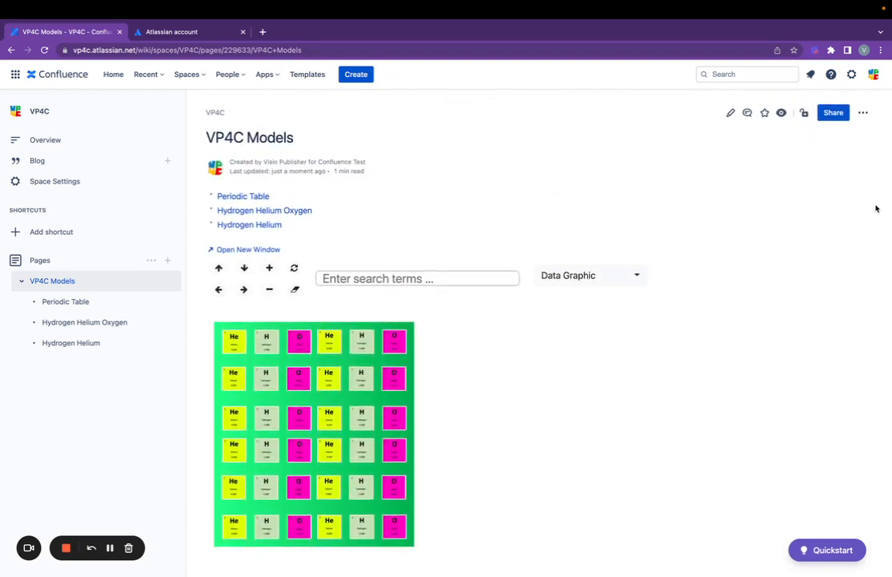
pyautogui.scroll(-2, 875, 208)
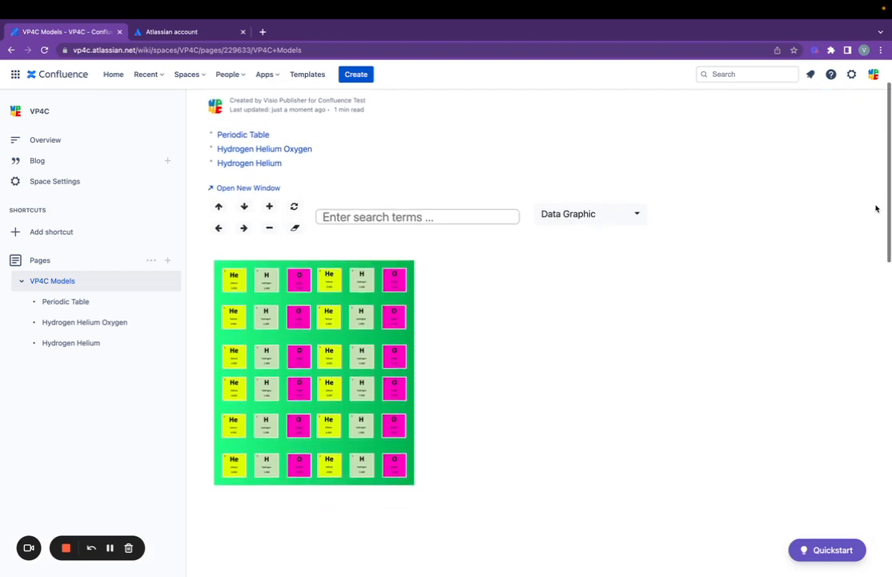
pyautogui.scroll(-4, 875, 208)
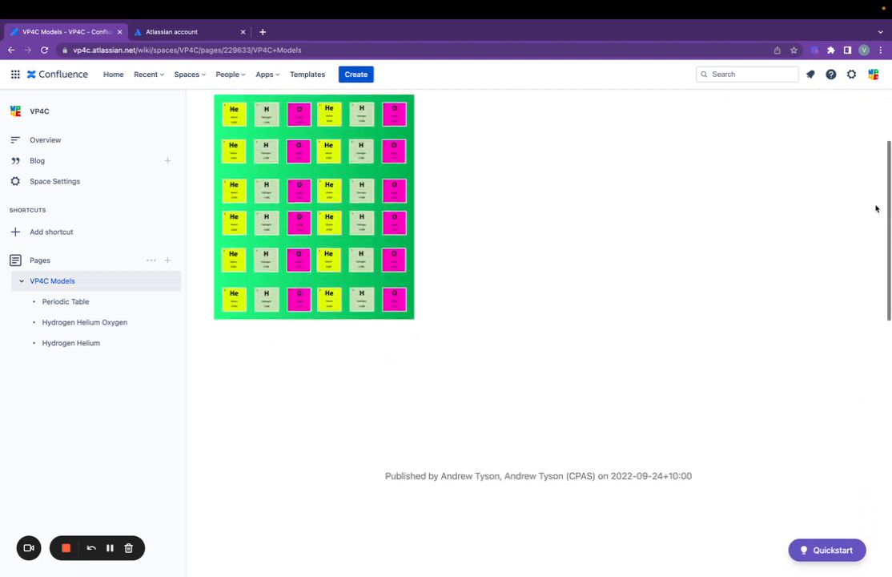
pyautogui.scroll(4, 875, 208)
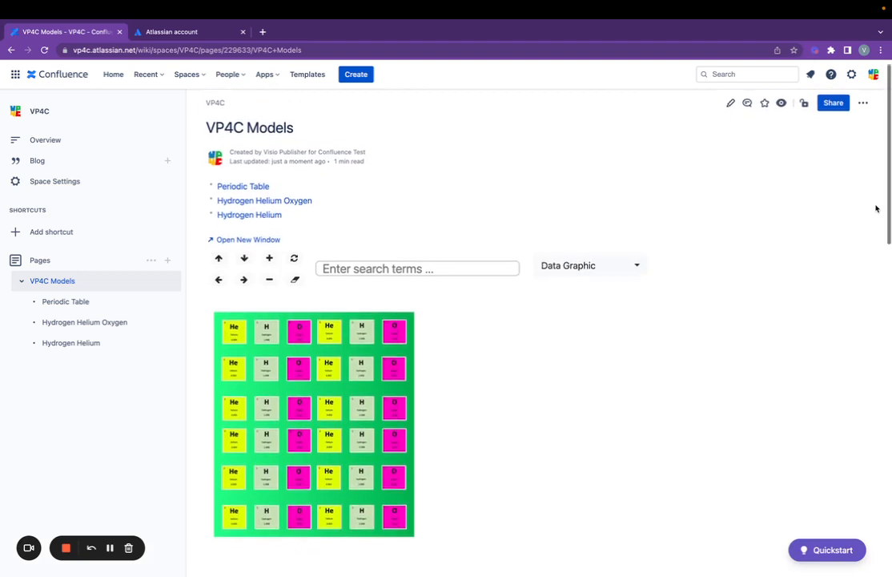
pyautogui.scroll(-1, 876, 208)
pyautogui.scroll(1, 876, 208)
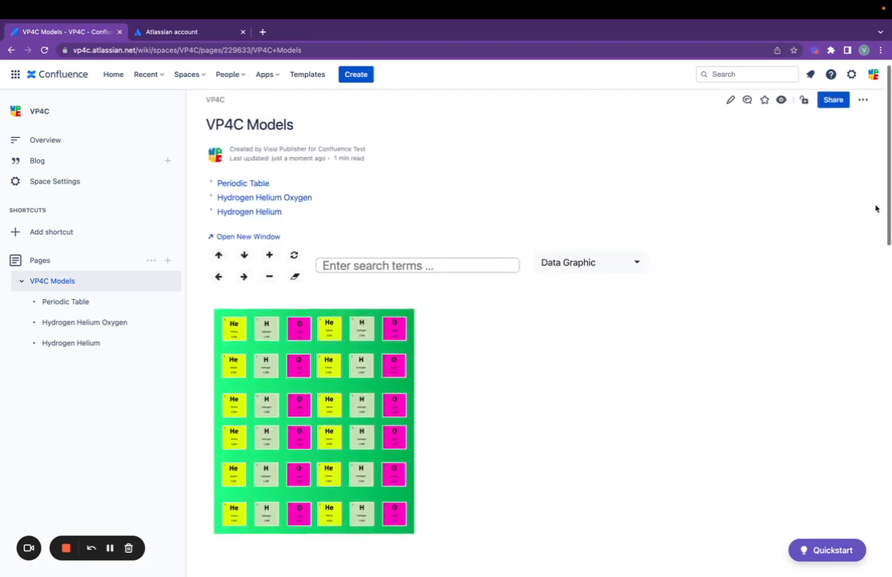
pyautogui.scroll(-1, 875, 209)
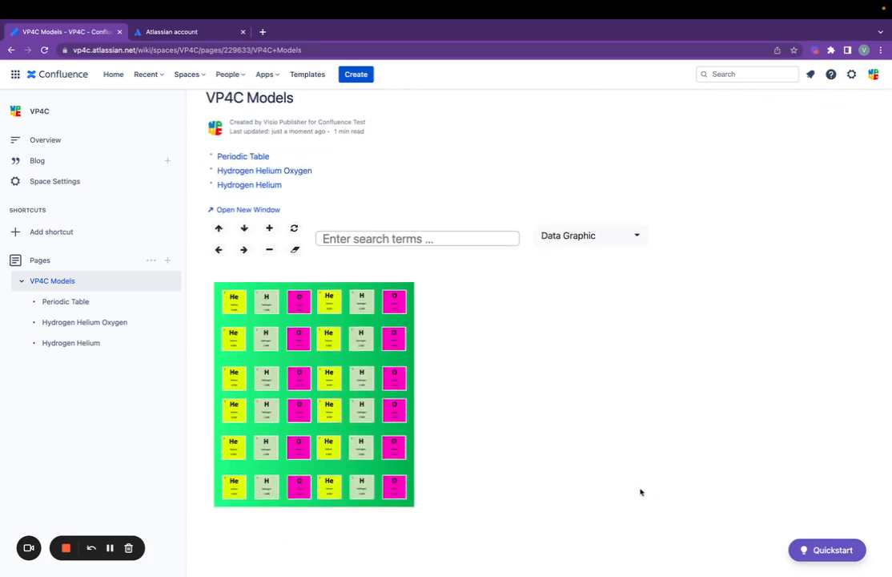
# - In Visio, change the Periodic Table page's background colour to dark teal
pyautogui.hotkey('ctrl', 'Right')
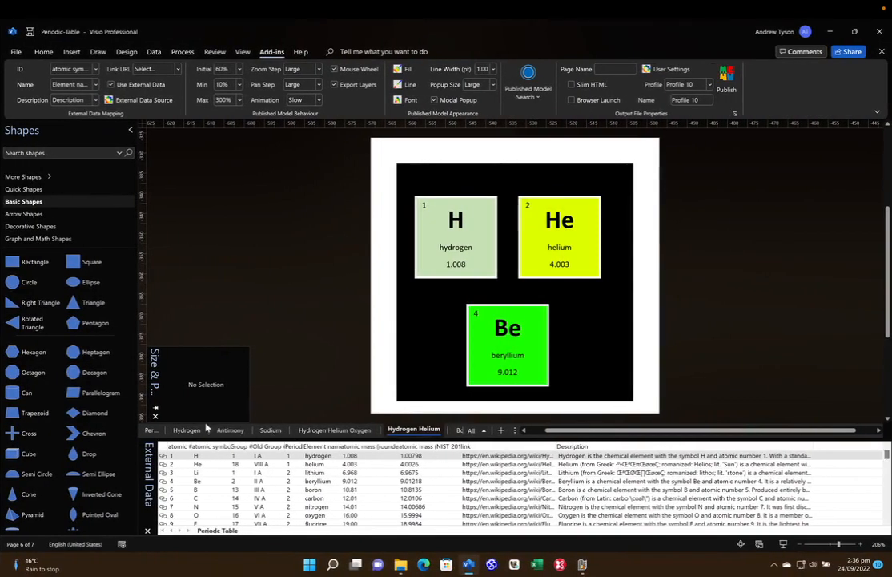
pyautogui.click(151, 430)
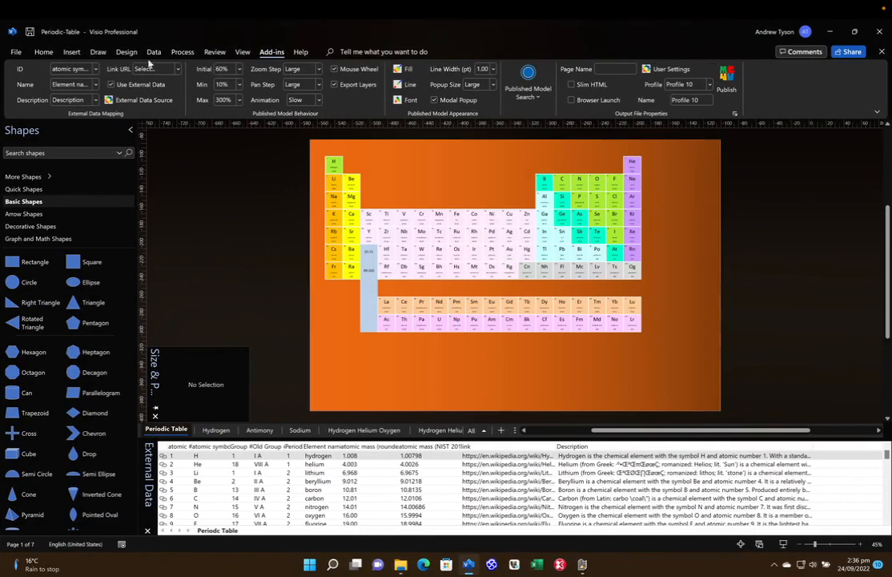
pyautogui.click(121, 52)
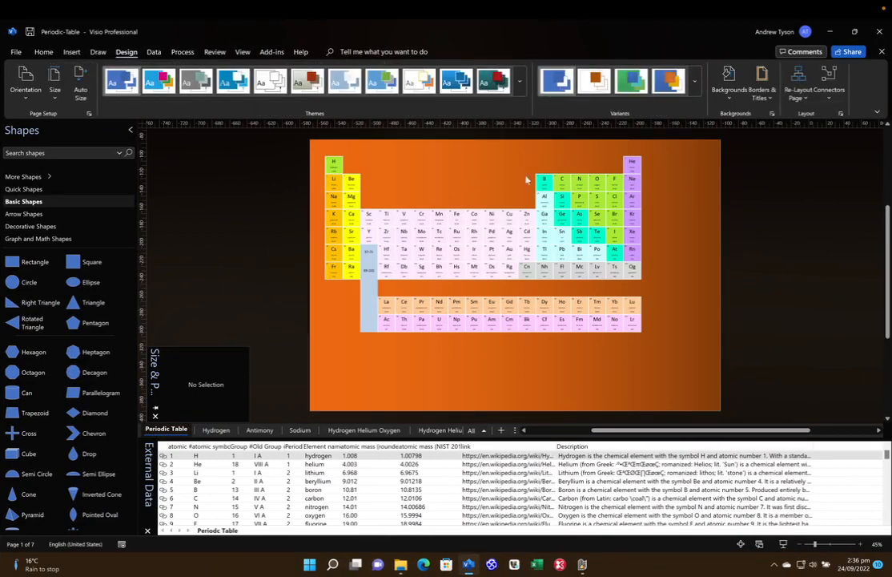
pyautogui.click(728, 80)
pyautogui.moveTo(848, 462)
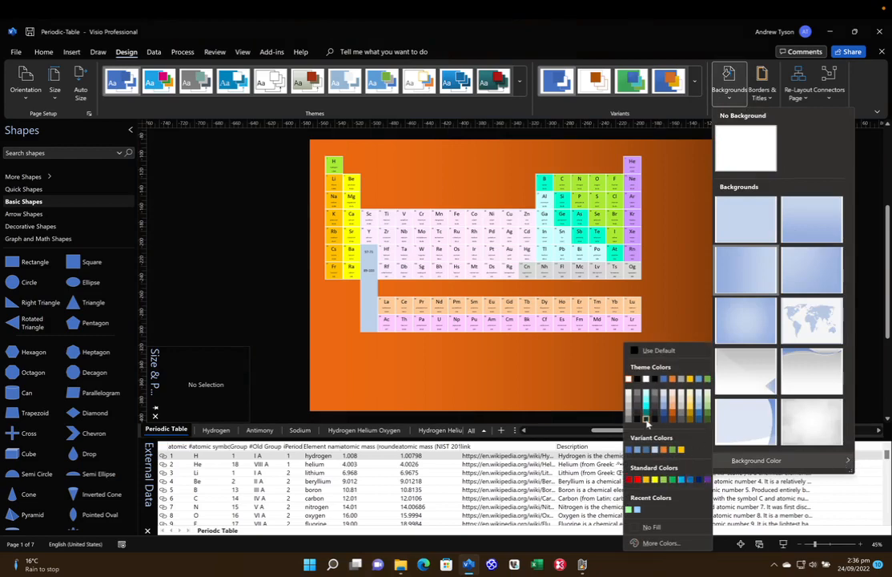
pyautogui.click(646, 422)
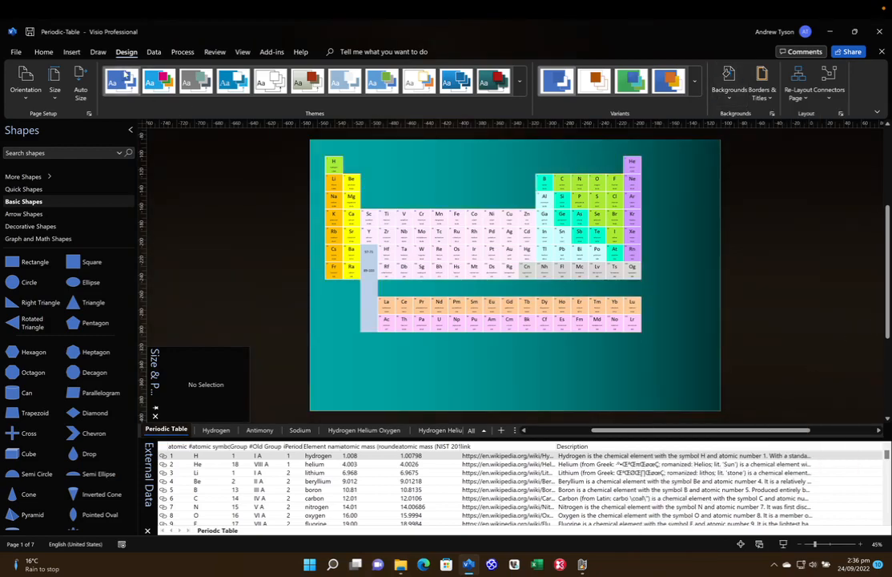
# - Republish the drawing to Confluence and return to the browser
pyautogui.click(272, 52)
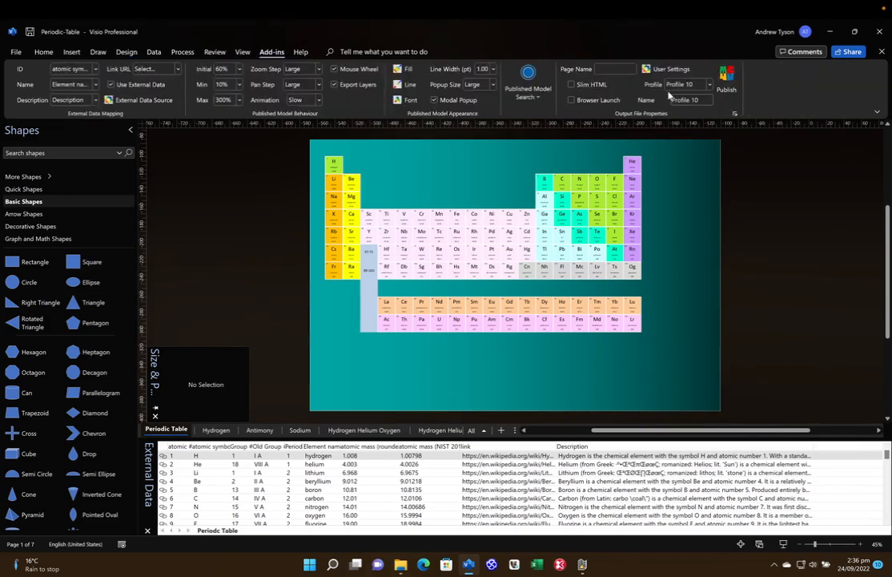
pyautogui.click(730, 78)
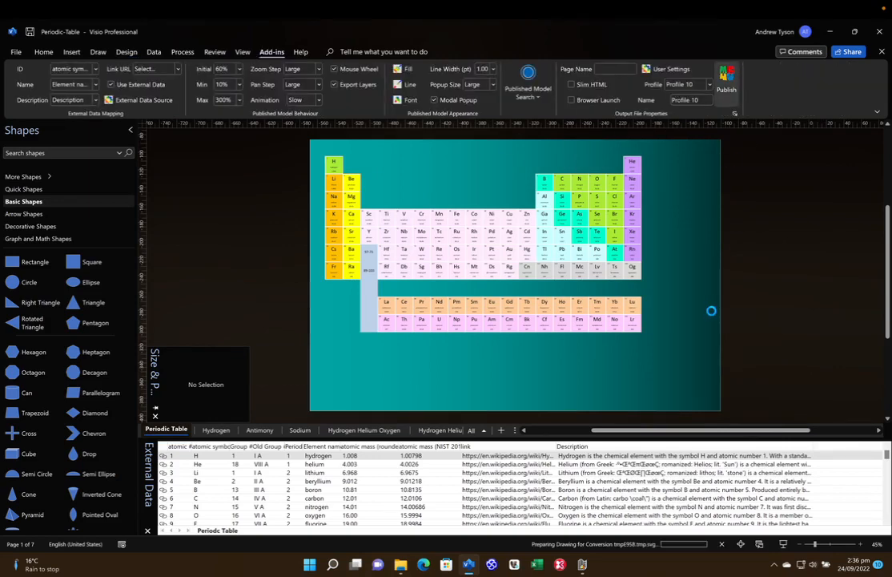
pyautogui.moveTo(428, 566)
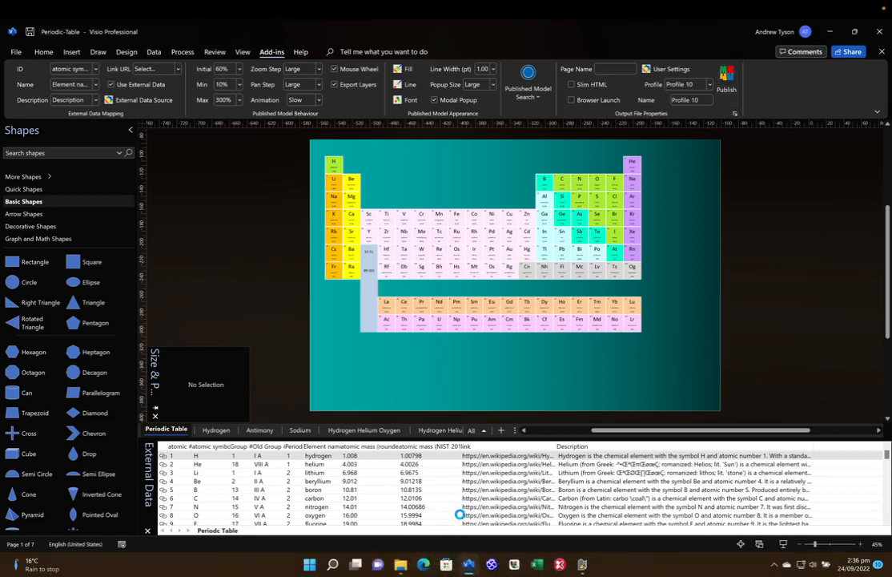
pyautogui.hotkey('ctrl', 'Left')
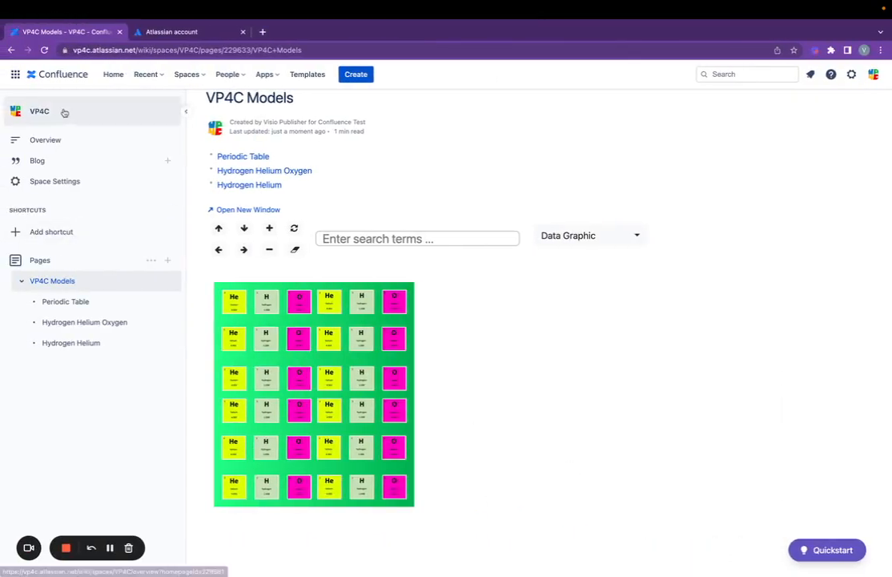
# - Reload VP4C Models, turn off mouse wheel zoom on the diagram, and open the Periodic Table page
pyautogui.click(45, 50)
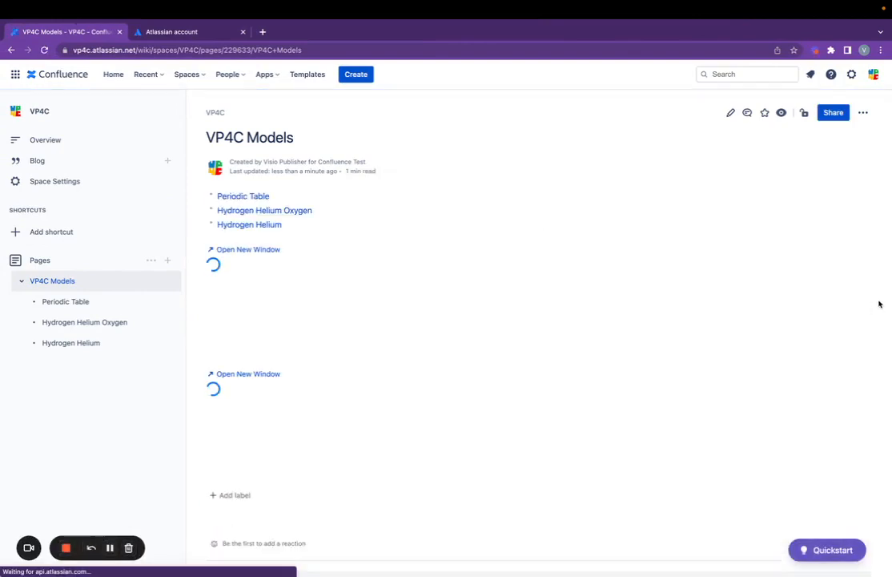
pyautogui.scroll(-2, 878, 303)
pyautogui.scroll(-8, 878, 303)
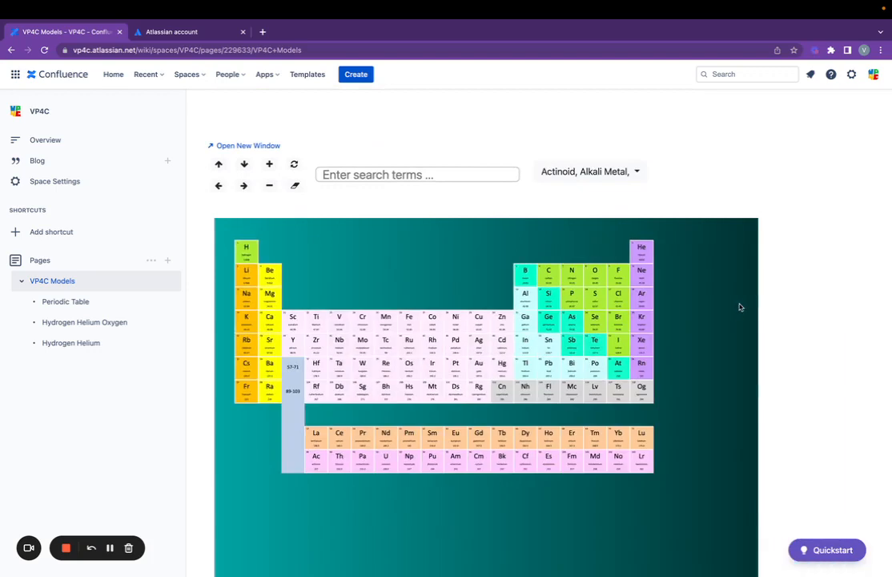
pyautogui.rightClick(739, 305)
pyautogui.click(841, 480)
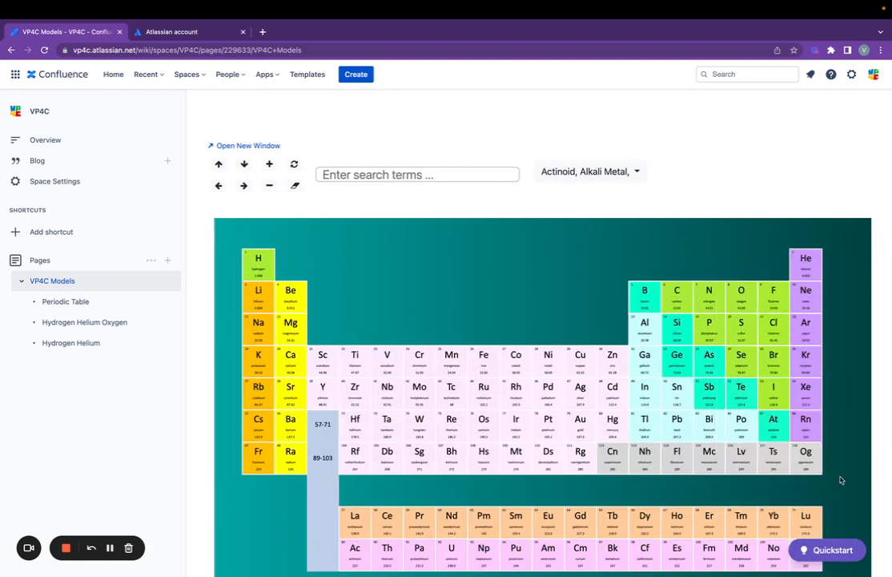
pyautogui.scroll(-1, 691, 408)
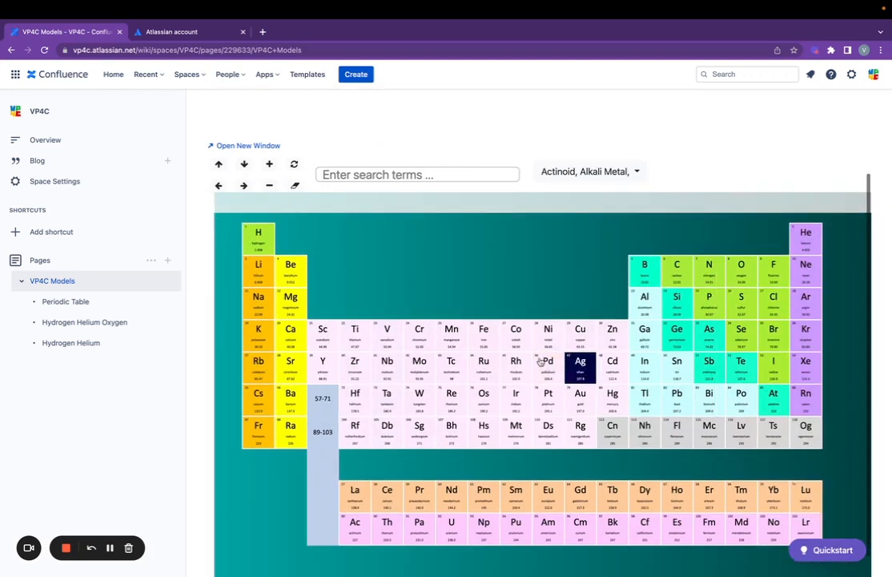
pyautogui.click(71, 306)
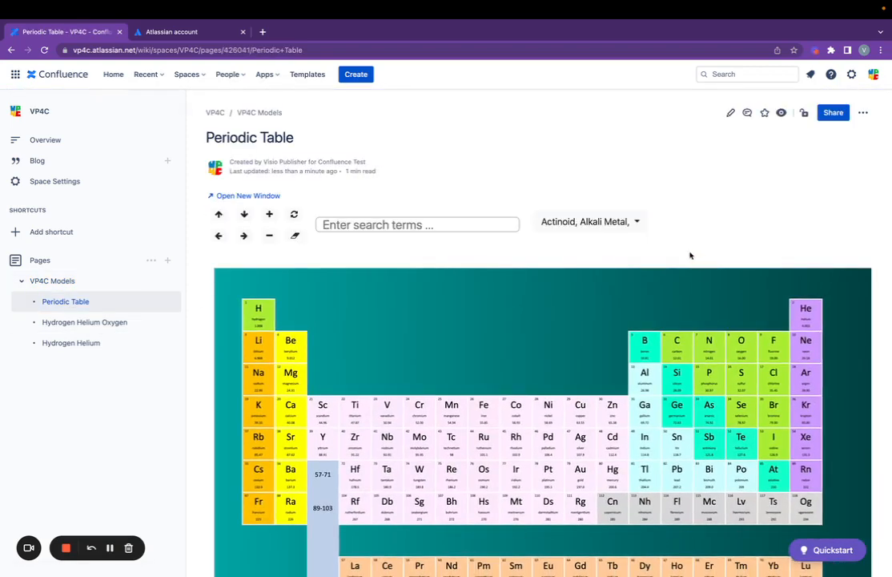
# - Drag the sidebar edge left to collapse it so the Periodic Table diagram spans full width
pyautogui.scroll(-1, 762, 257)
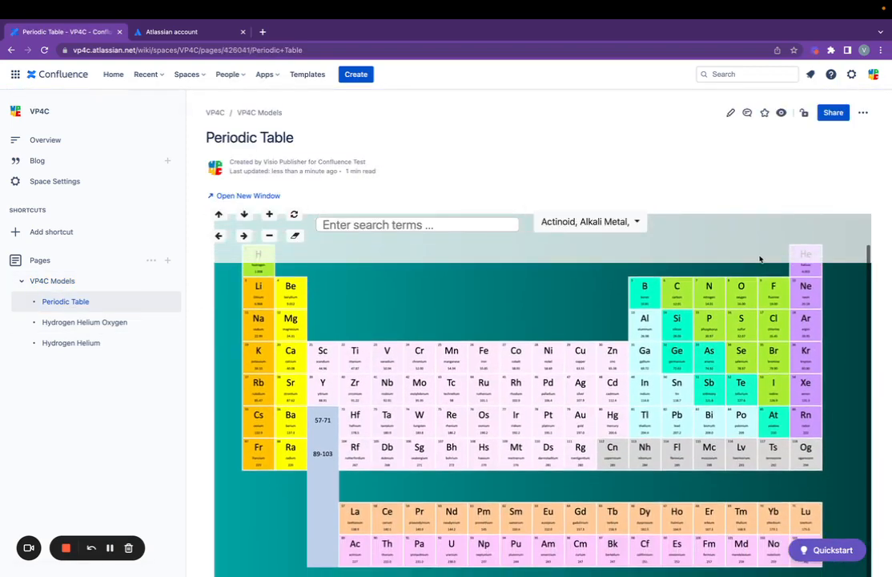
pyautogui.scroll(1, 761, 259)
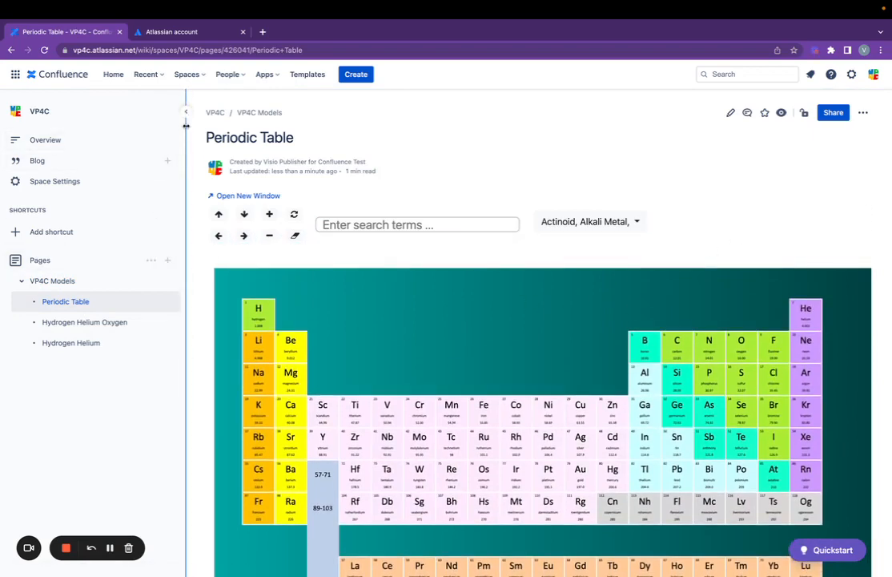
pyautogui.moveTo(186, 126); pyautogui.dragTo(110, 136)
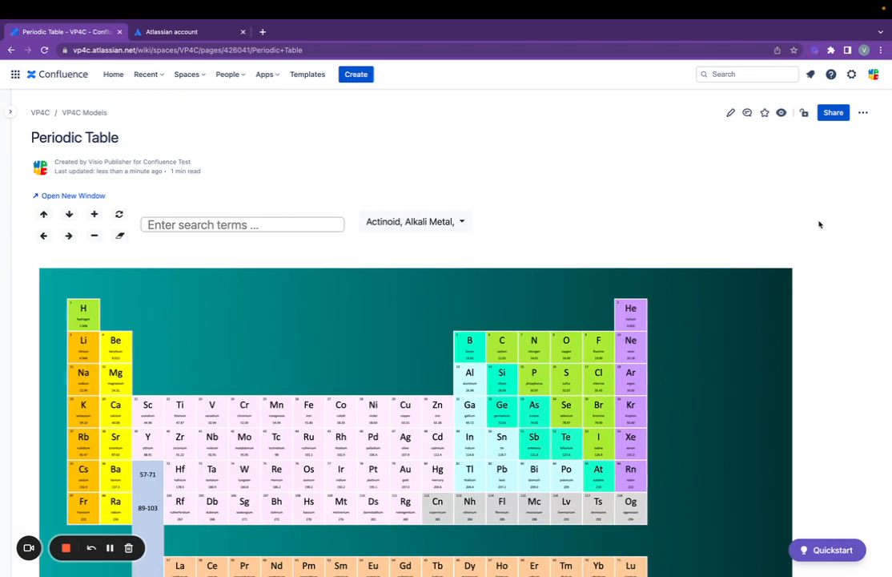
pyautogui.scroll(-1, 823, 225)
pyautogui.scroll(1, 824, 225)
pyautogui.click(862, 113)
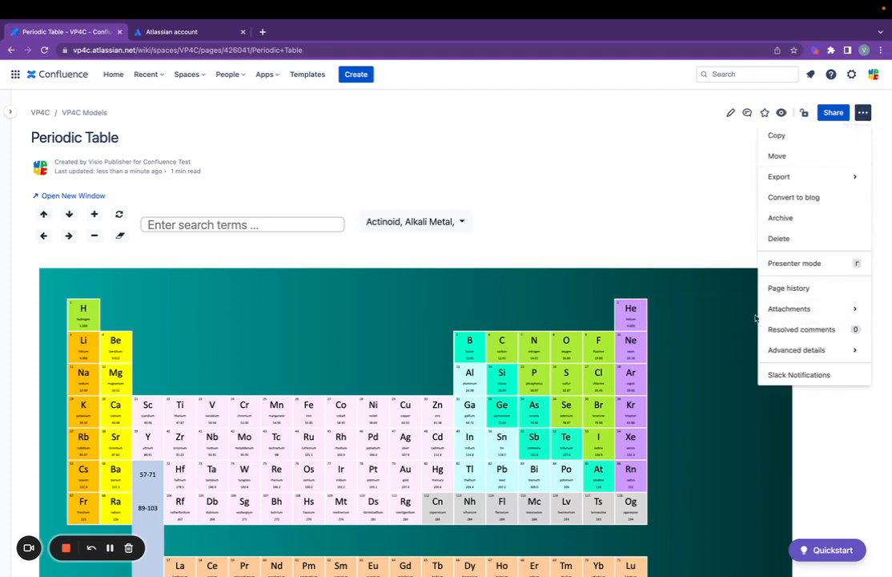
pyautogui.moveTo(789, 308)
pyautogui.click(675, 319)
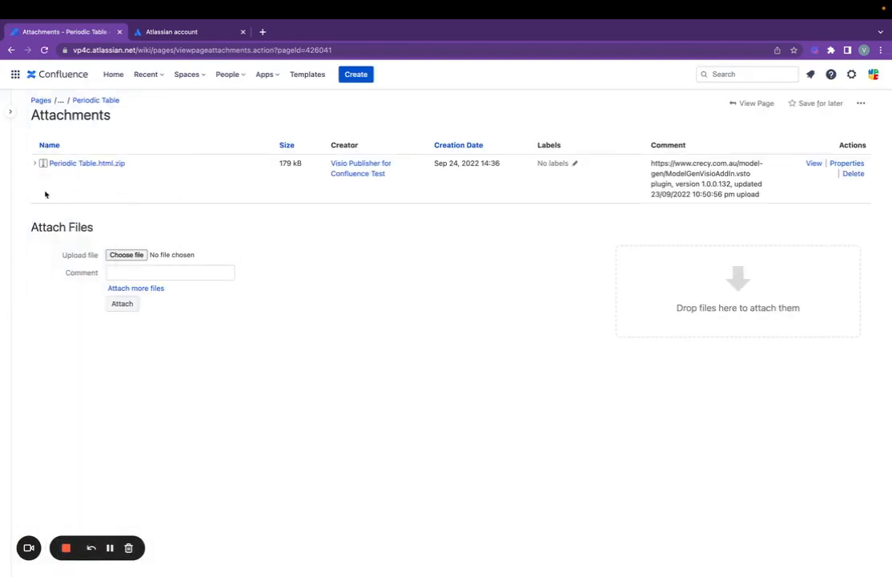
pyautogui.moveTo(18, 172)
pyautogui.click(33, 165)
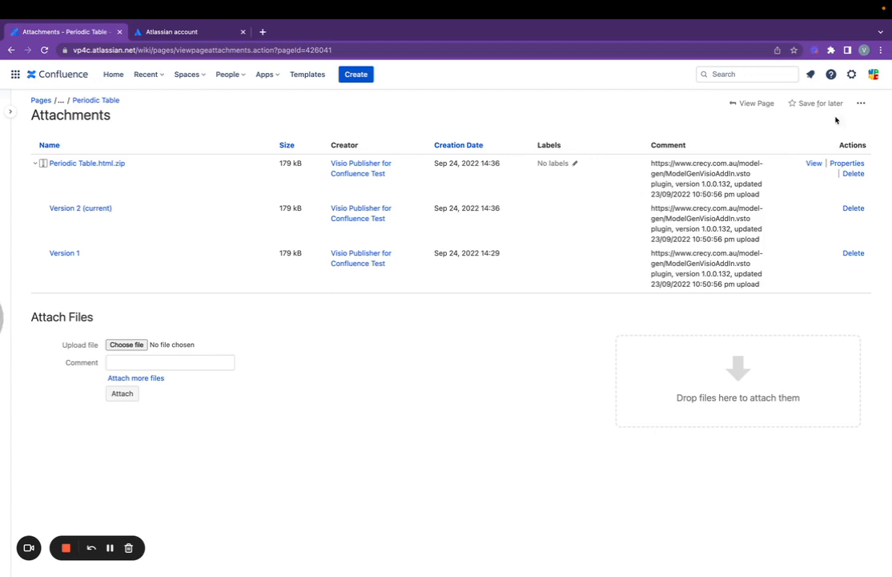
pyautogui.click(746, 103)
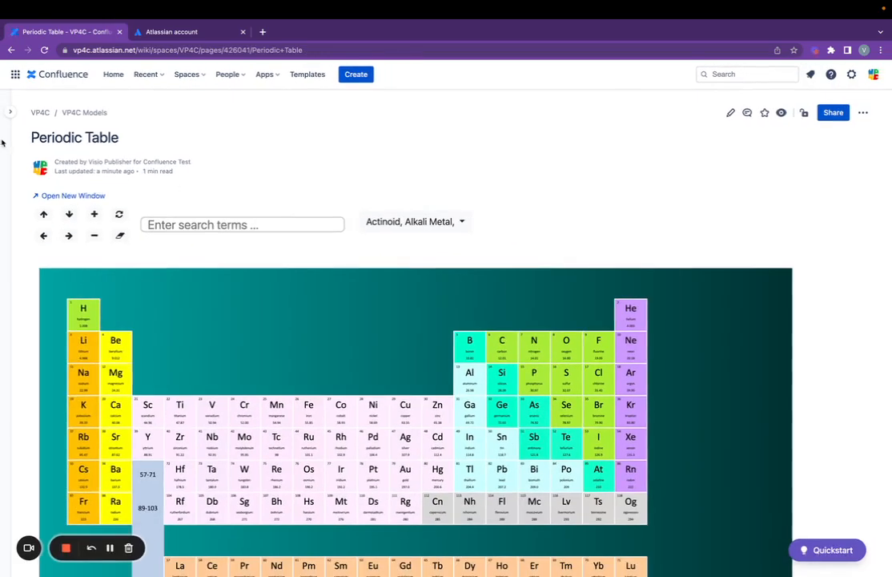
# - Go to the VP4C overview page from the sidebar flyout and untick the Excerpt Include task
pyautogui.moveTo(2, 120)
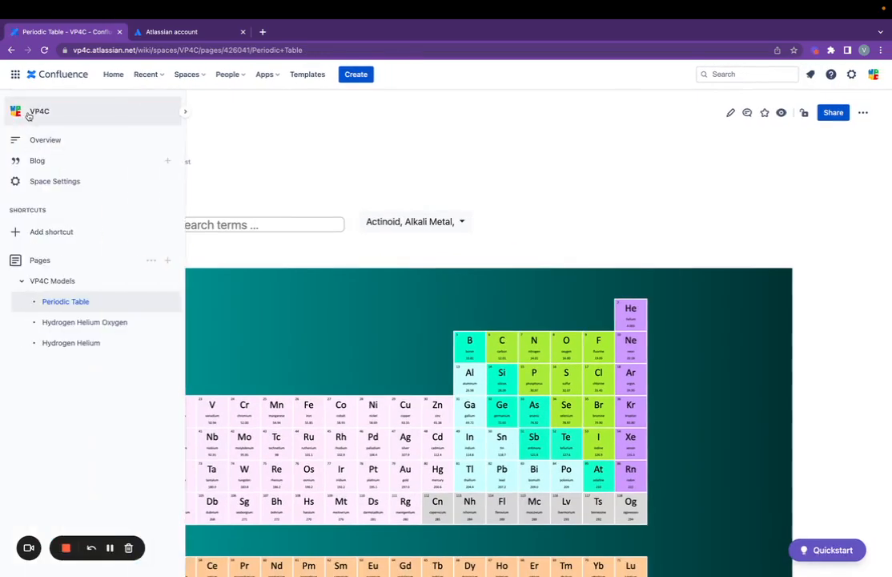
pyautogui.click(44, 144)
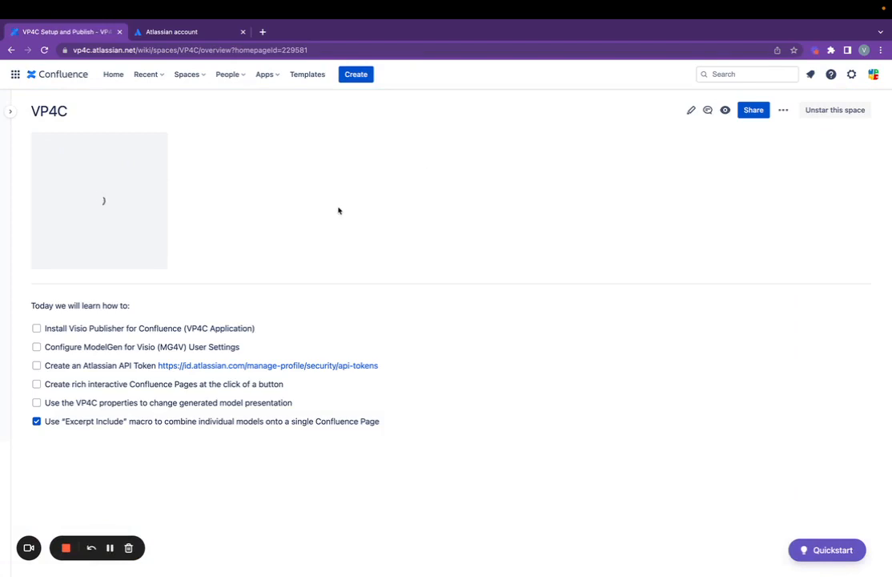
pyautogui.click(37, 424)
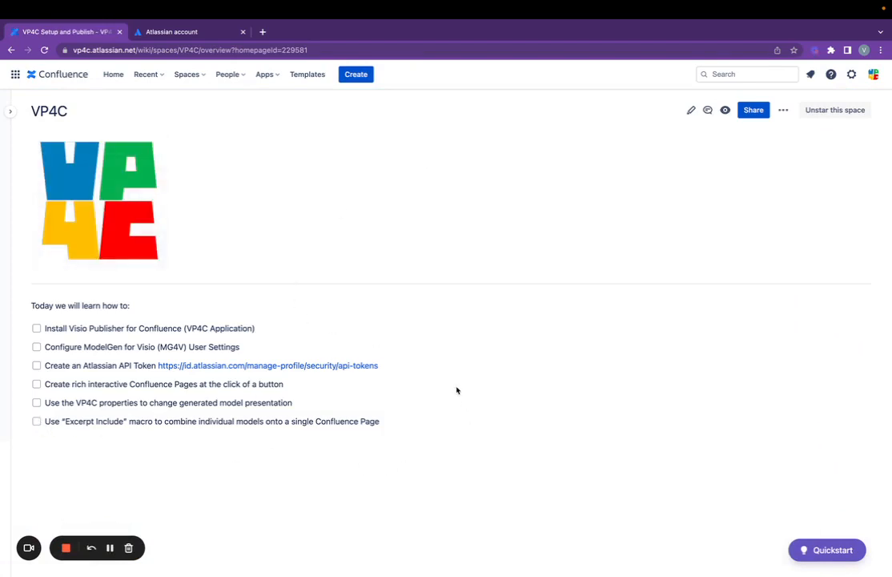